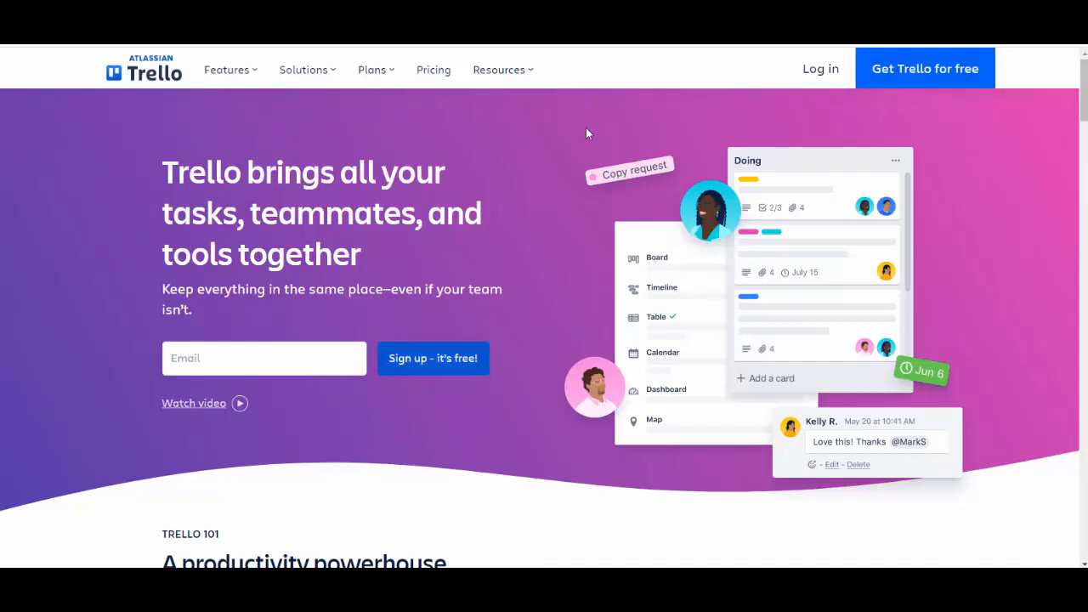
Step: Log in to the Trello account and start a new board titled "Test 1"
click(815, 68)
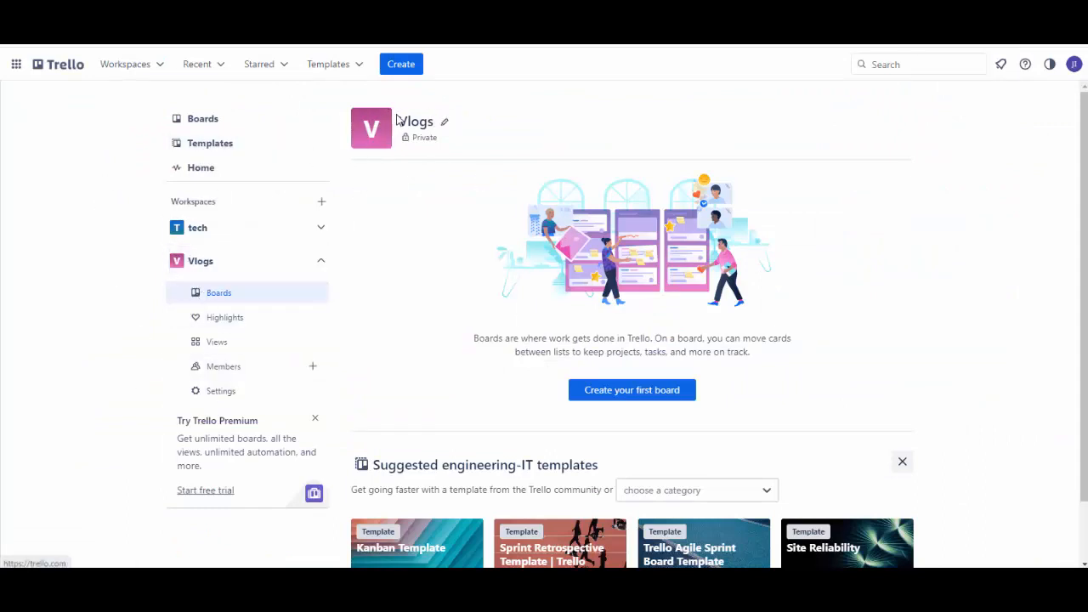
click(633, 393)
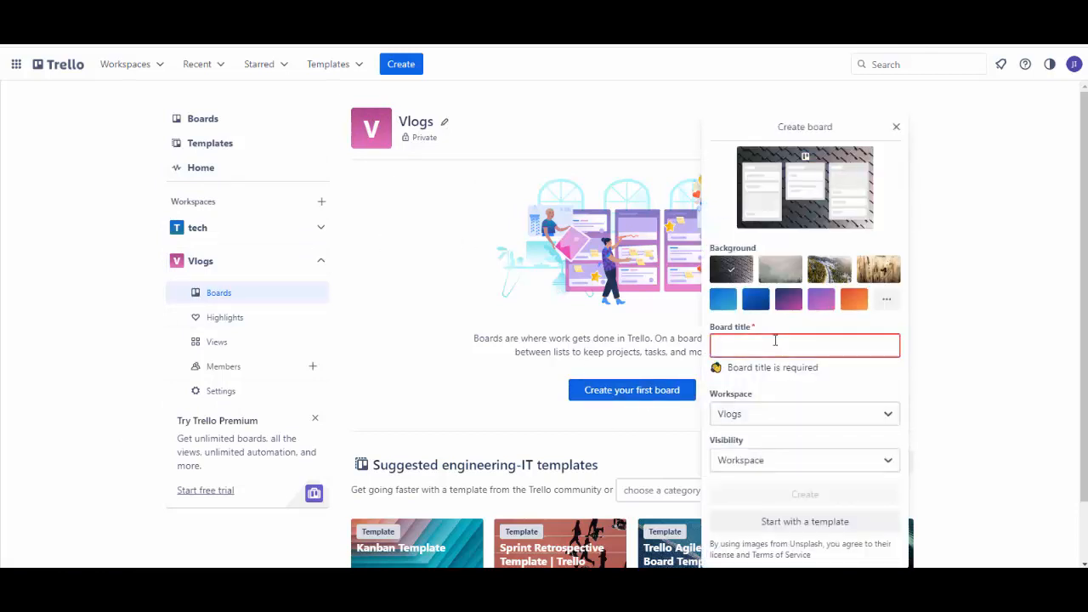
text(Te)
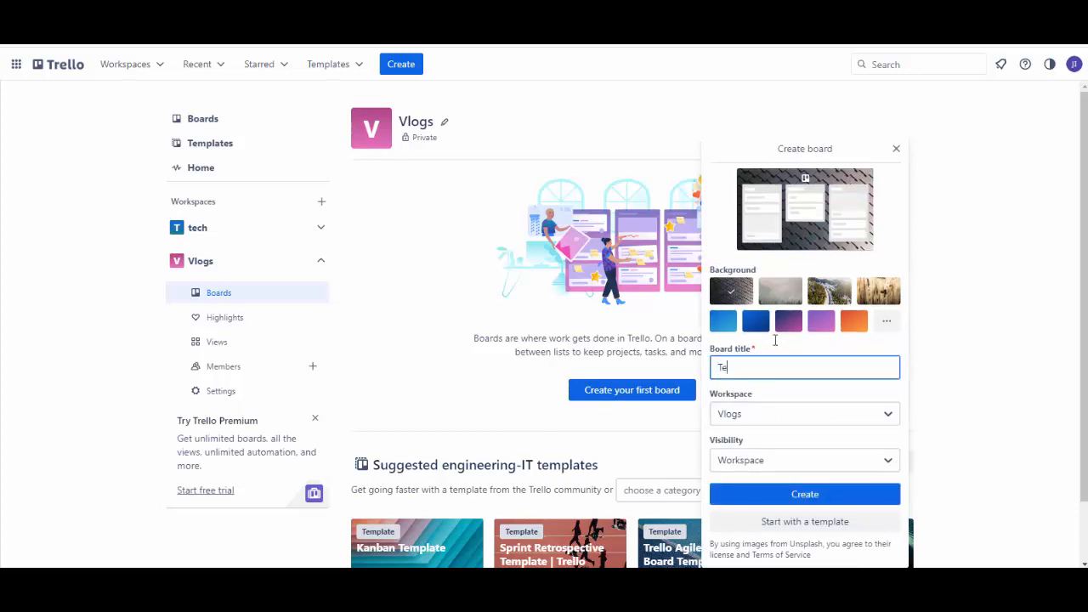
text(st 1)
Step: Assign the new board to the tech workspace and create it, dismissing the initial list entry
click(805, 422)
click(805, 425)
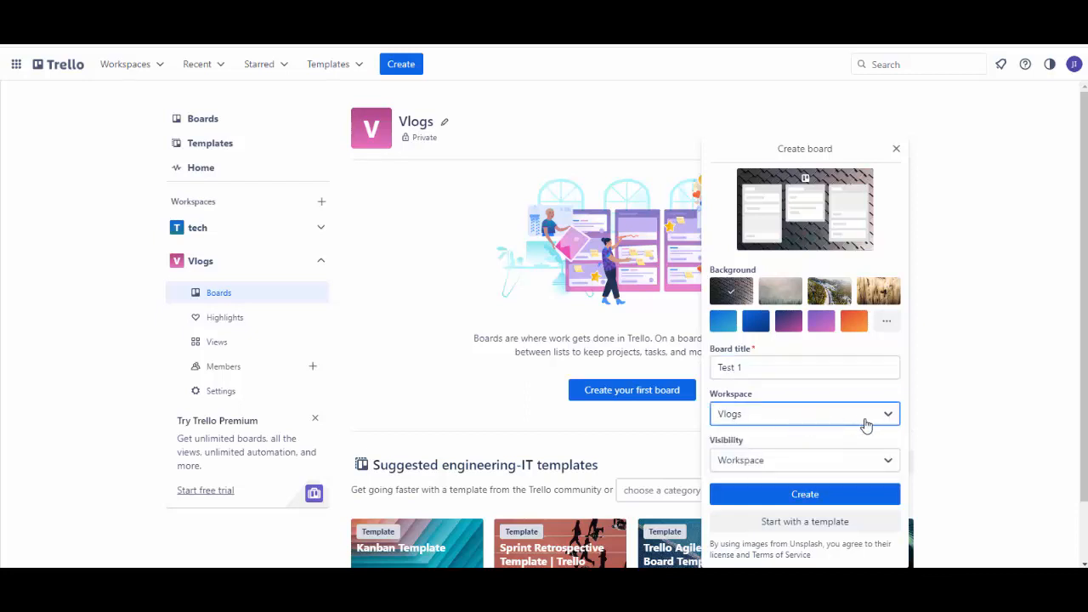
click(775, 420)
click(756, 465)
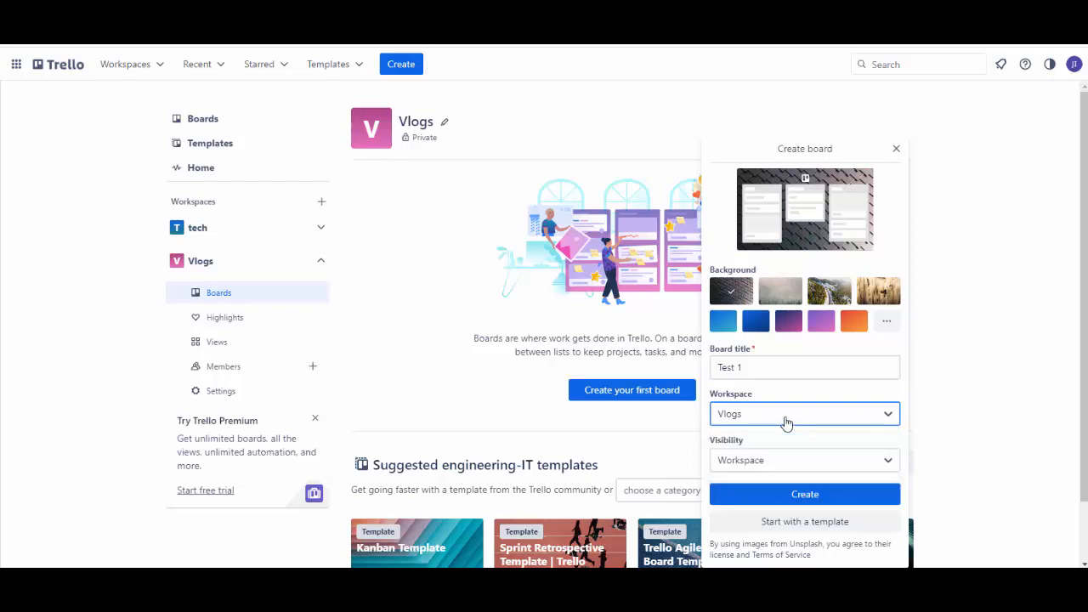
click(765, 415)
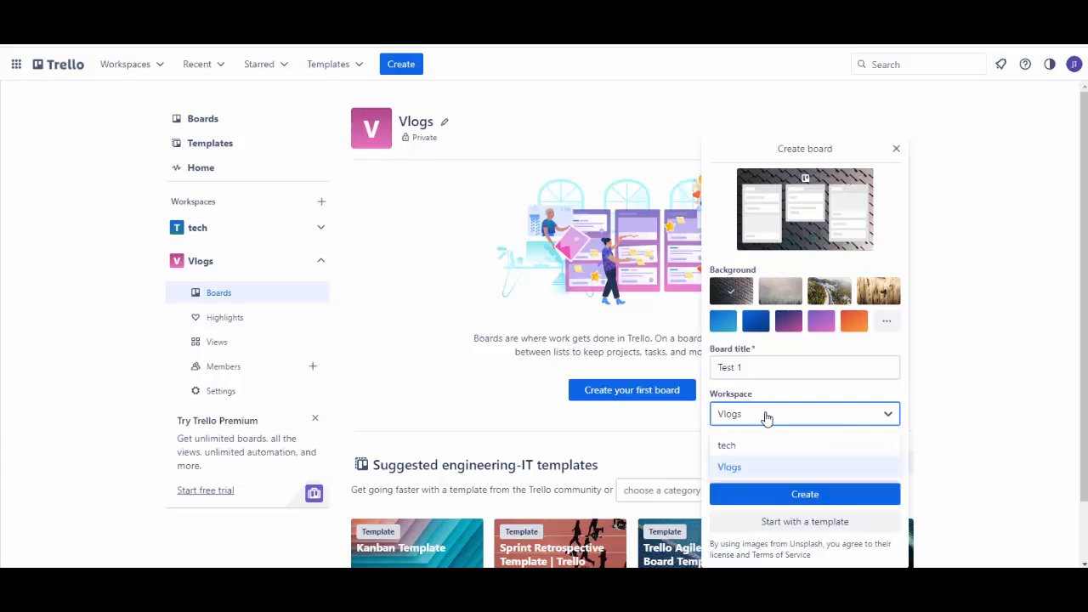
click(765, 417)
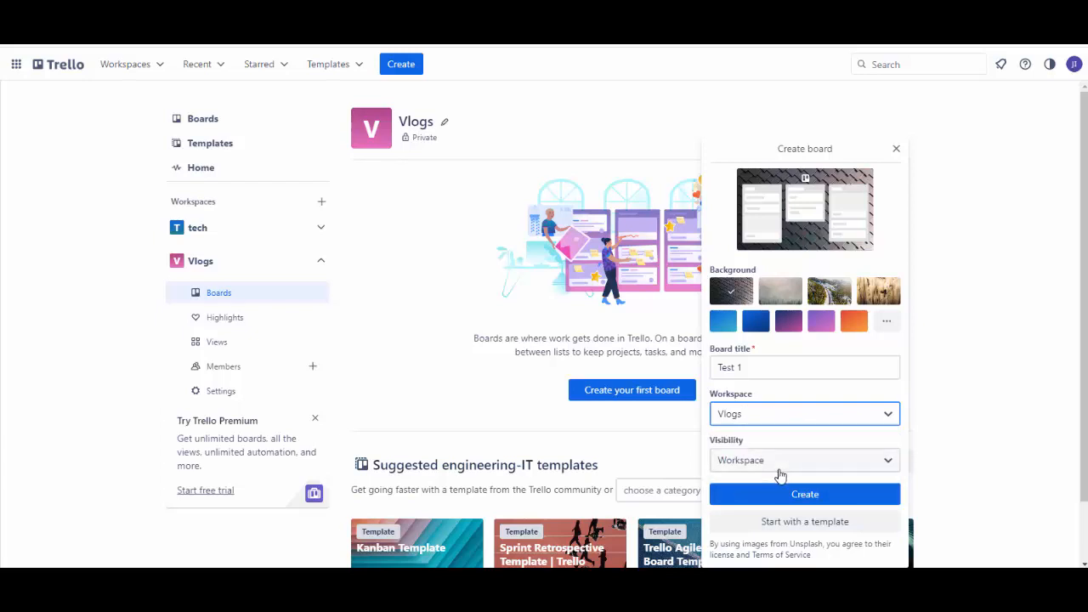
click(770, 420)
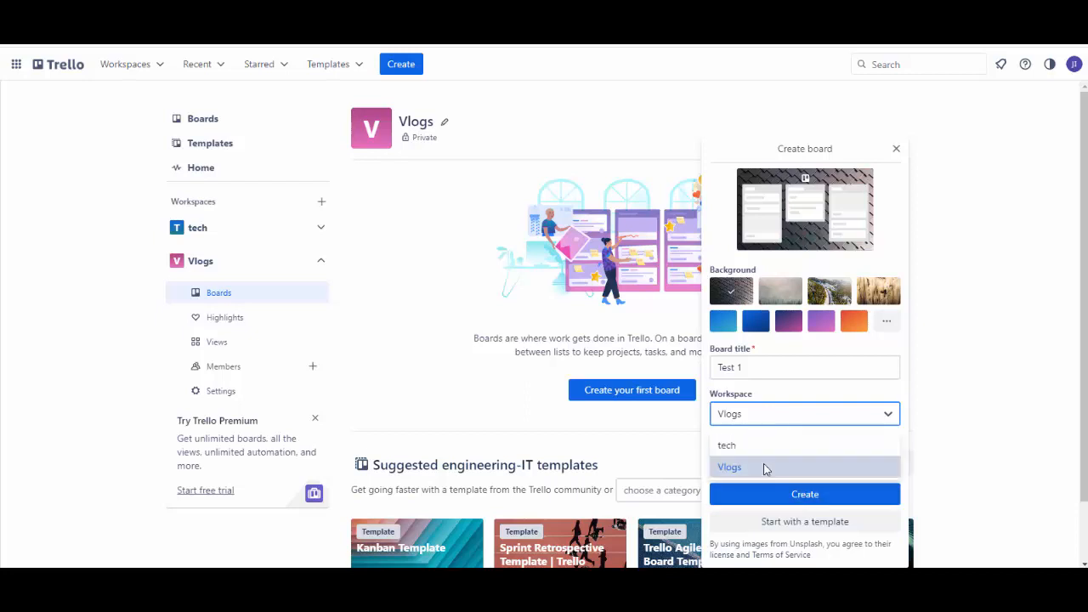
click(765, 446)
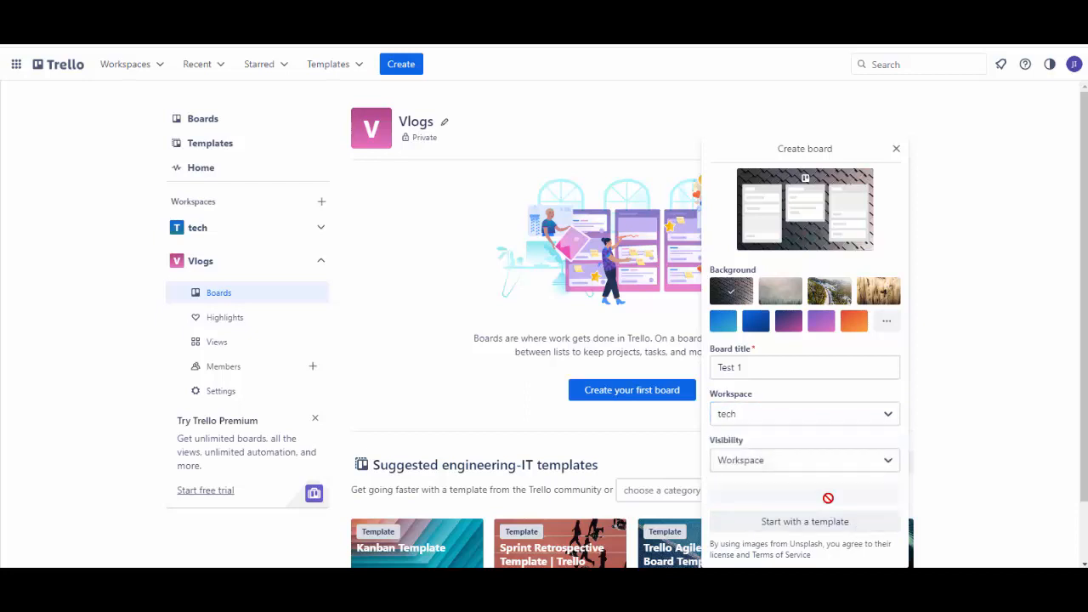
click(827, 500)
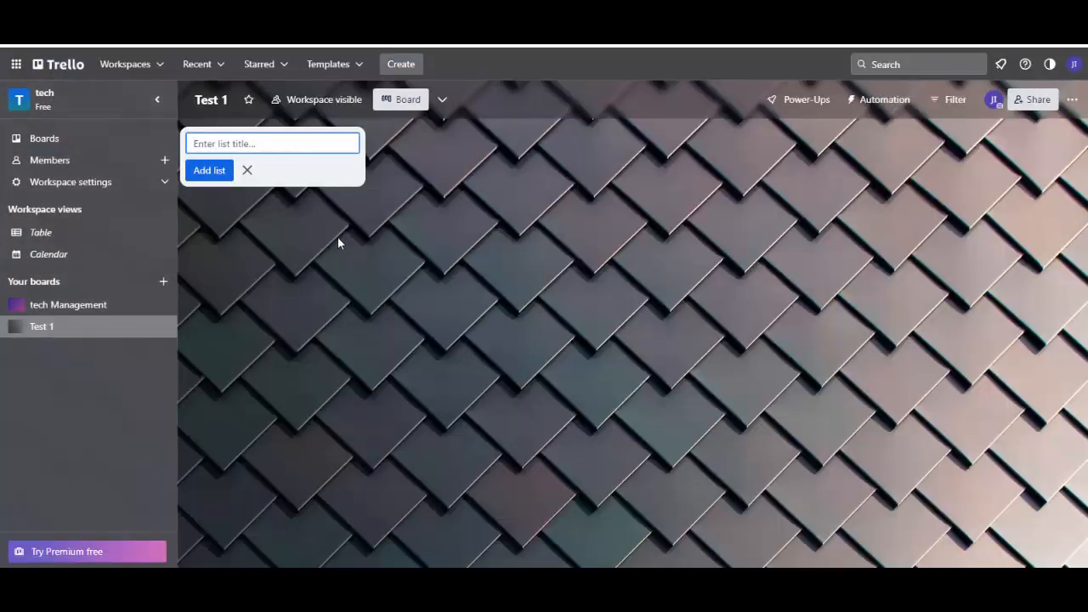
click(338, 242)
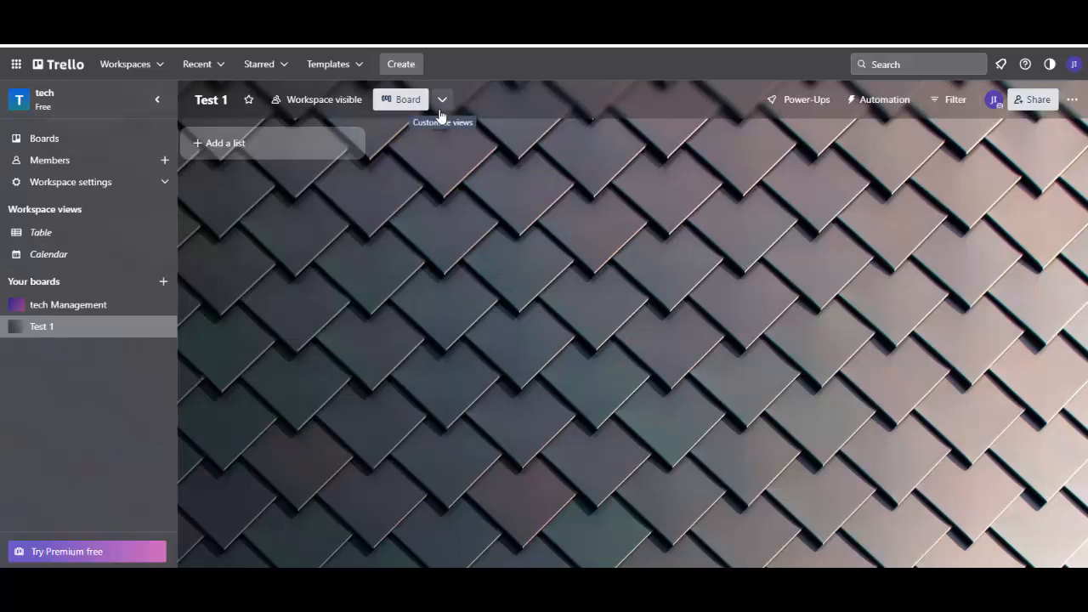
Step: View the tech Management board as an example and return to the Test 1 board
click(54, 308)
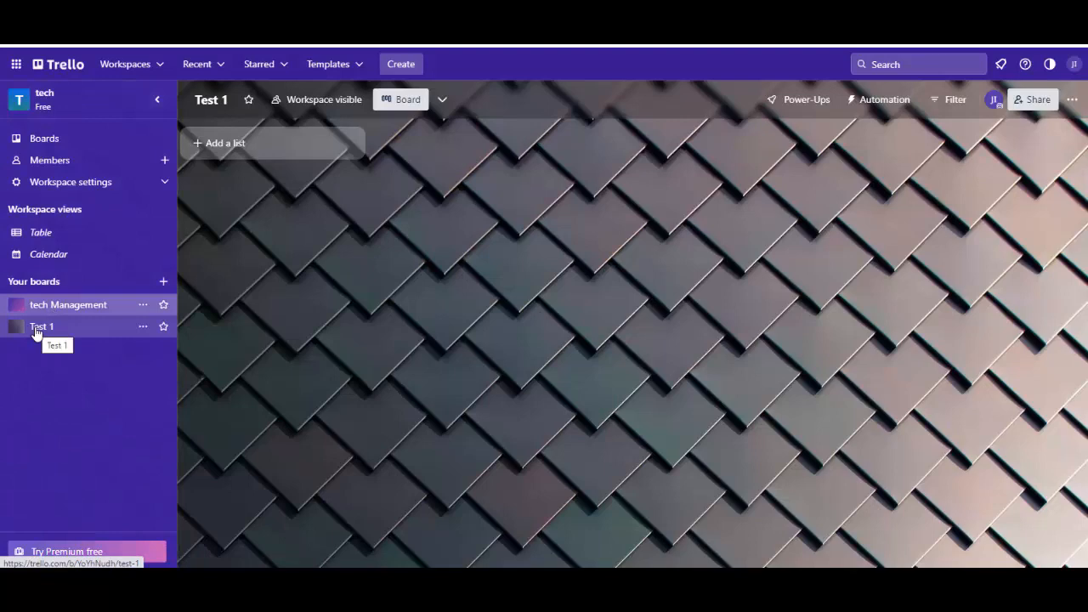
click(49, 310)
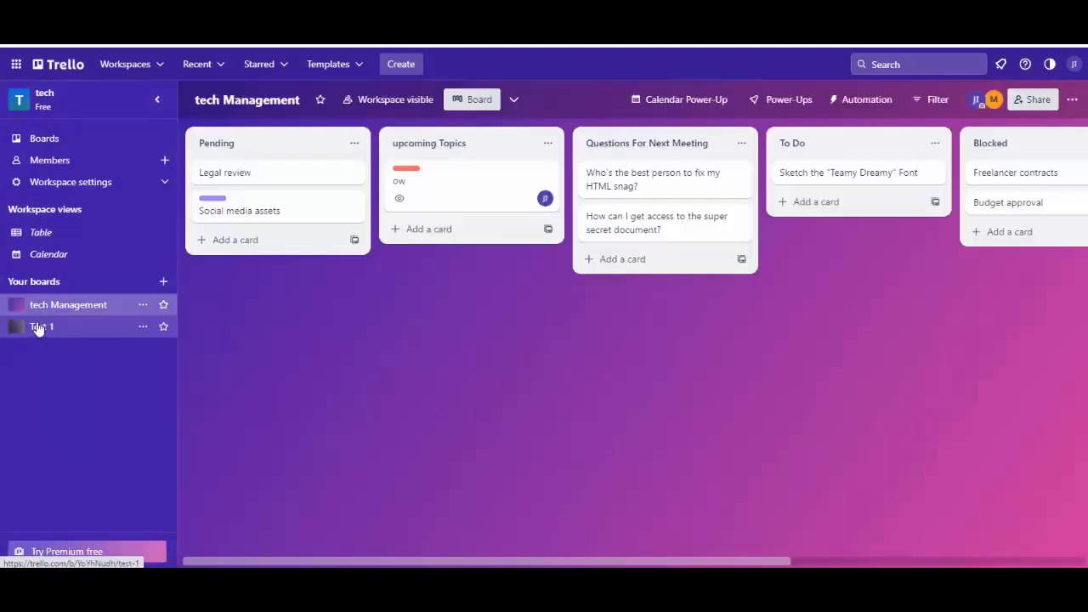
click(41, 331)
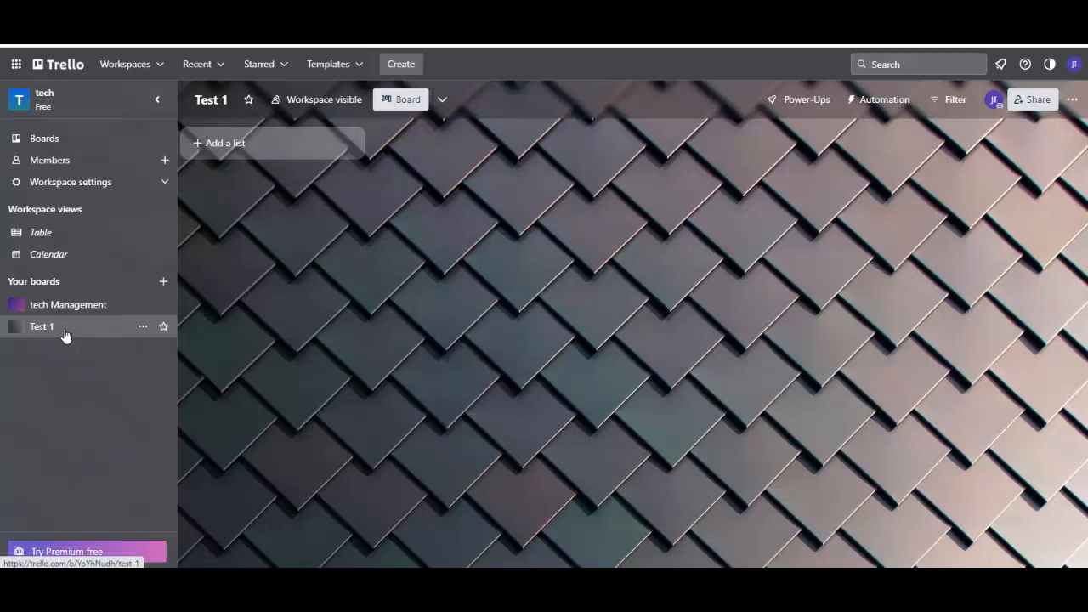
Step: Examine the Test 1 board's sharing options, including the invitation field and the available member roles, and close them
click(1038, 102)
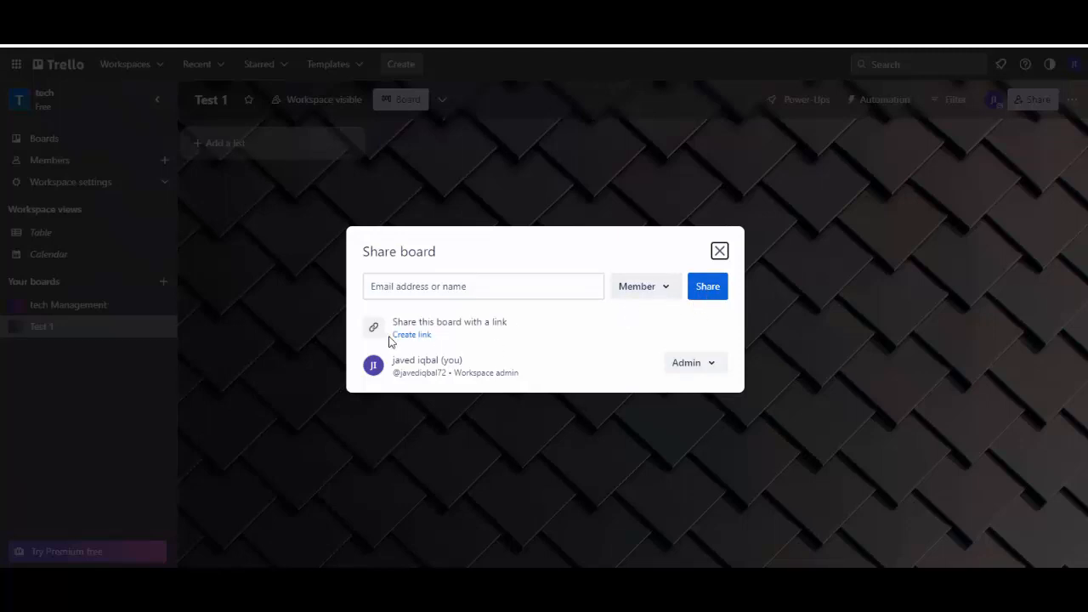
click(722, 256)
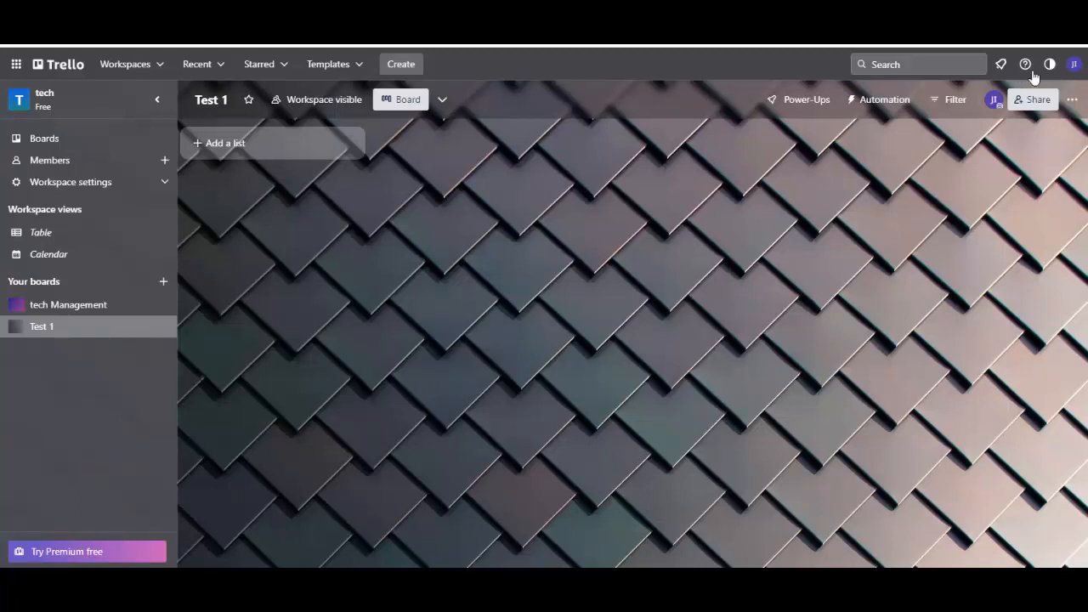
click(1039, 100)
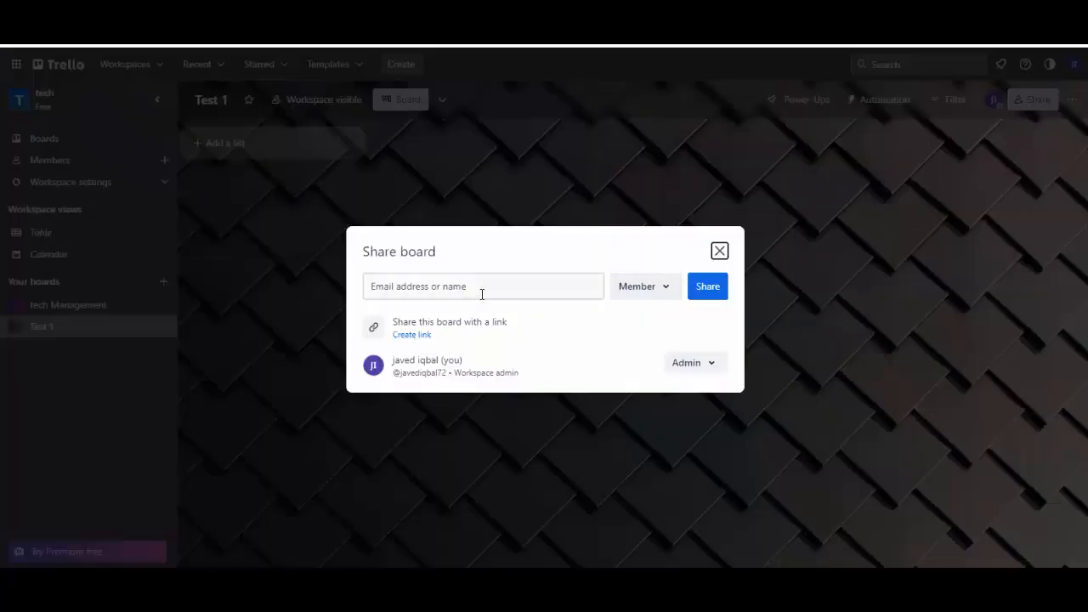
click(480, 288)
click(663, 292)
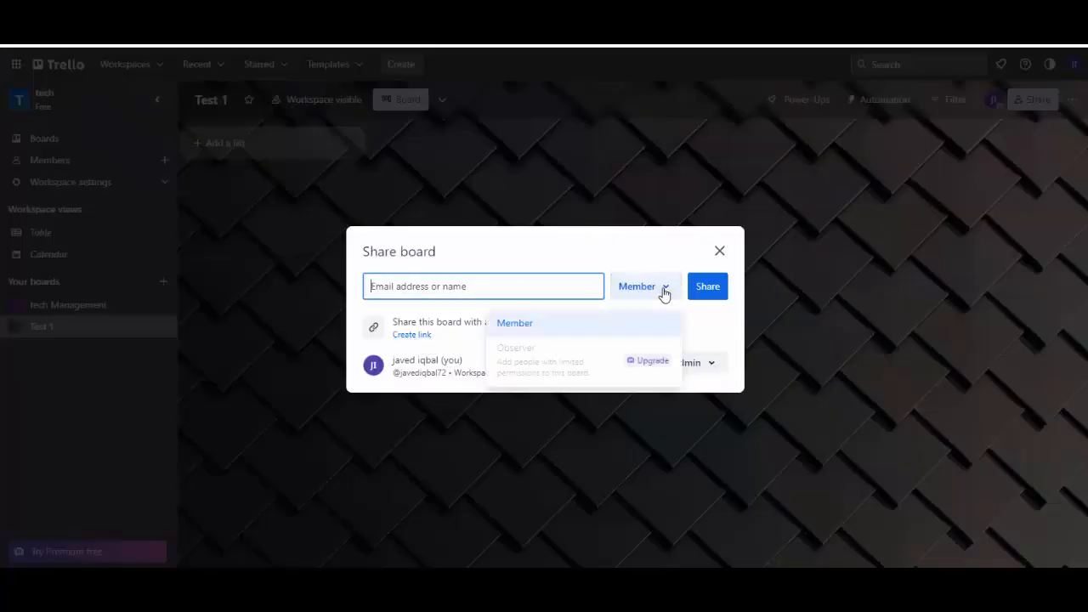
click(664, 293)
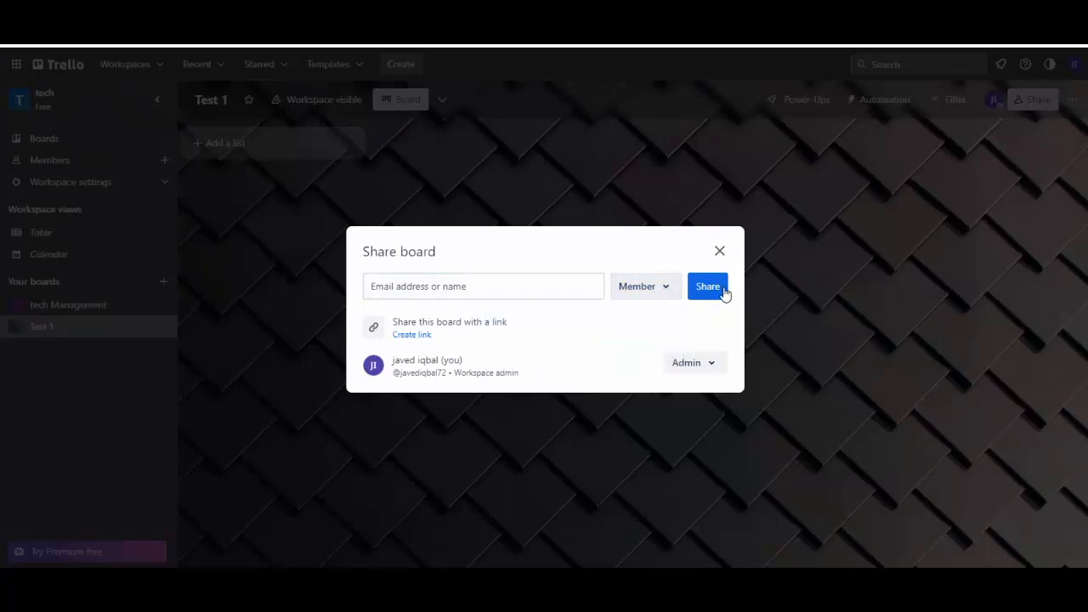
click(719, 251)
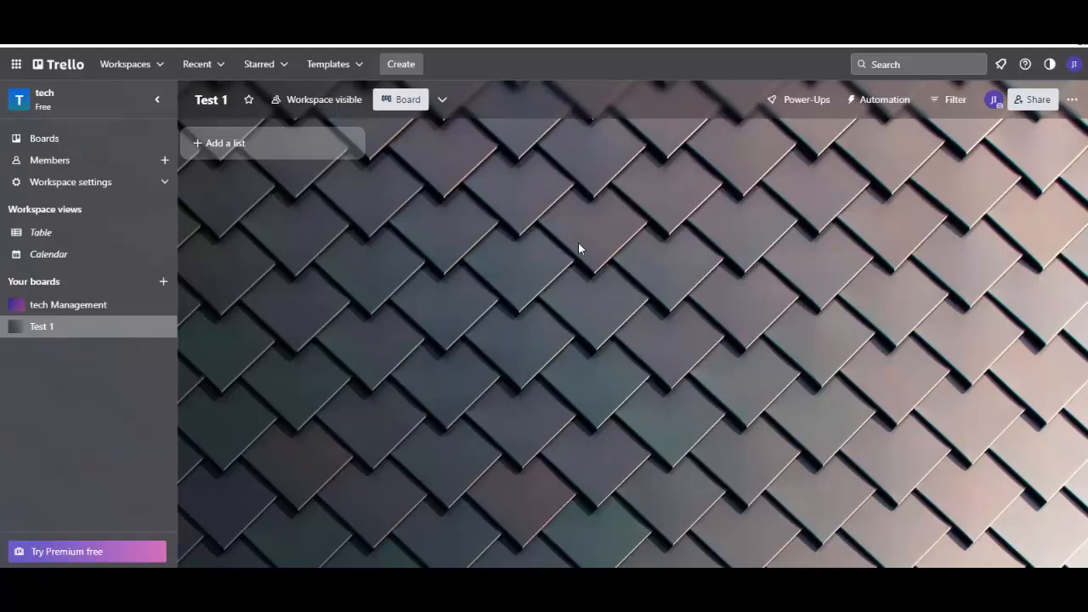
Step: Look again at the lists on the tech Management board and check where a list is added on Test 1
click(68, 304)
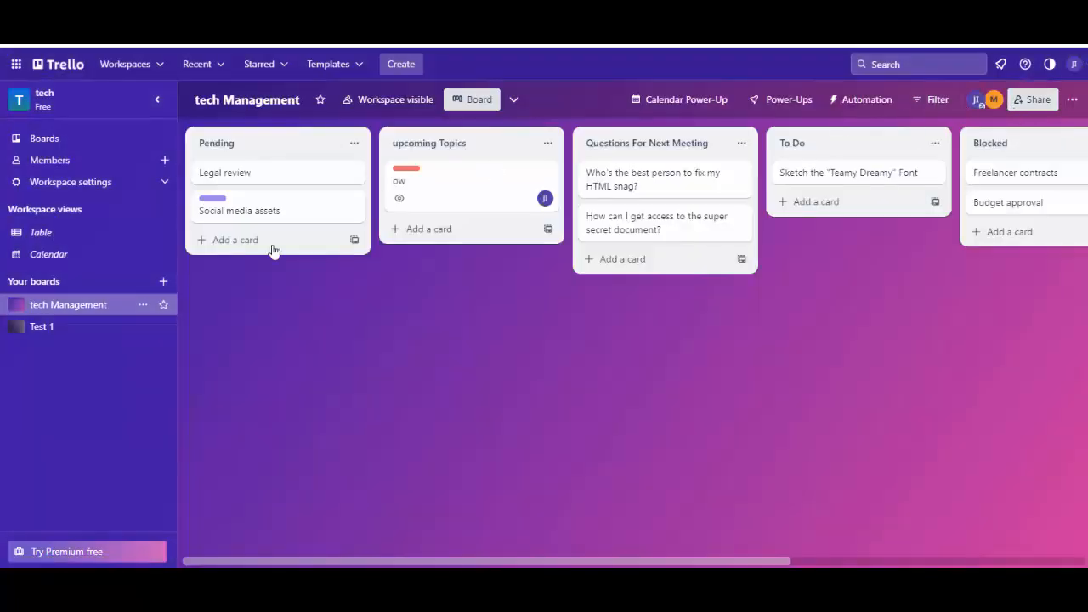
click(36, 341)
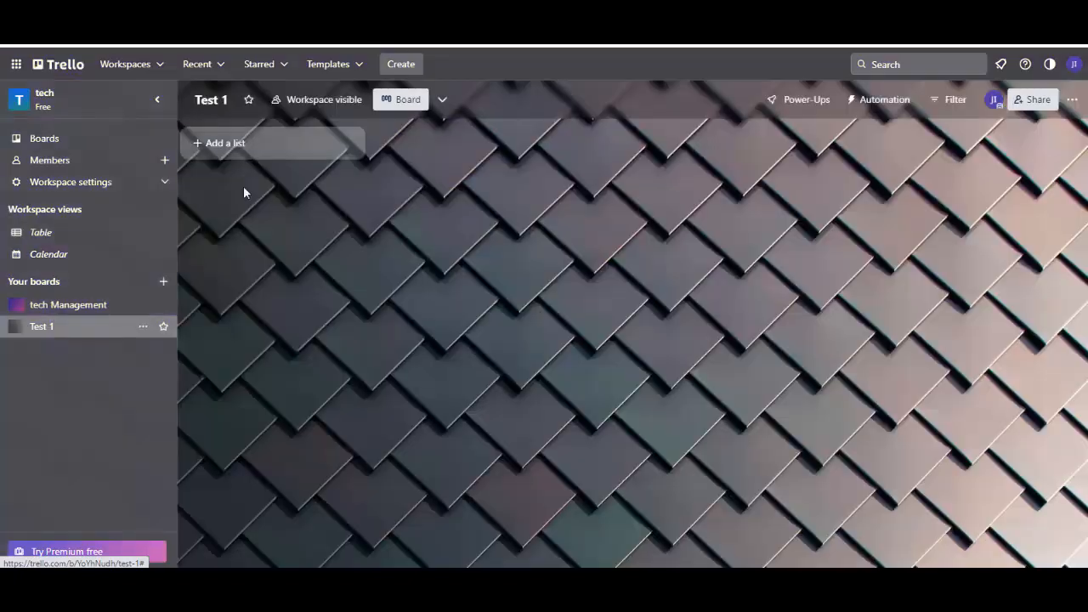
click(249, 145)
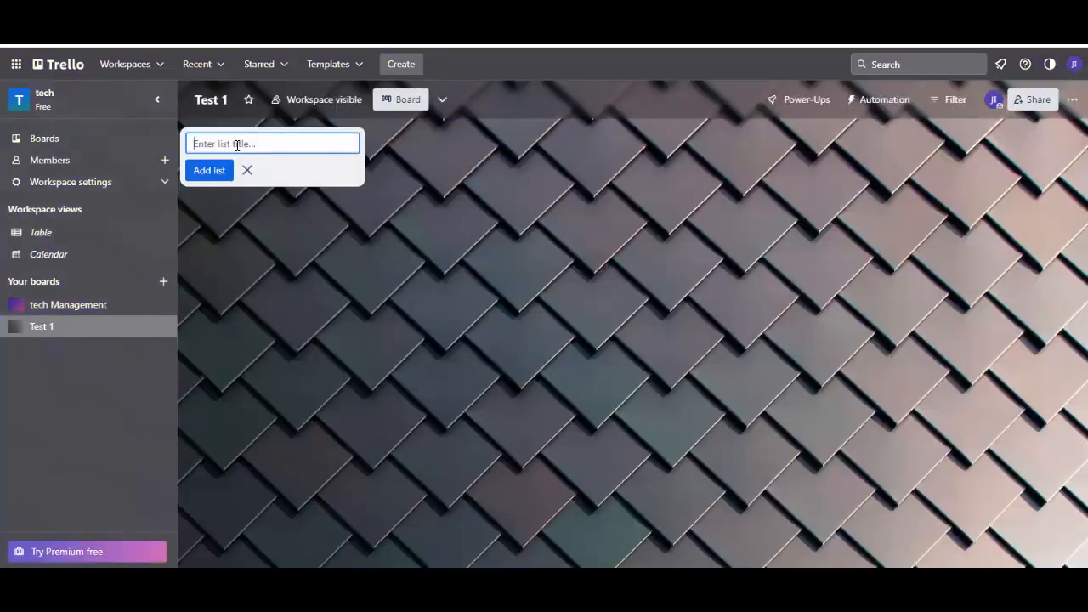
click(316, 247)
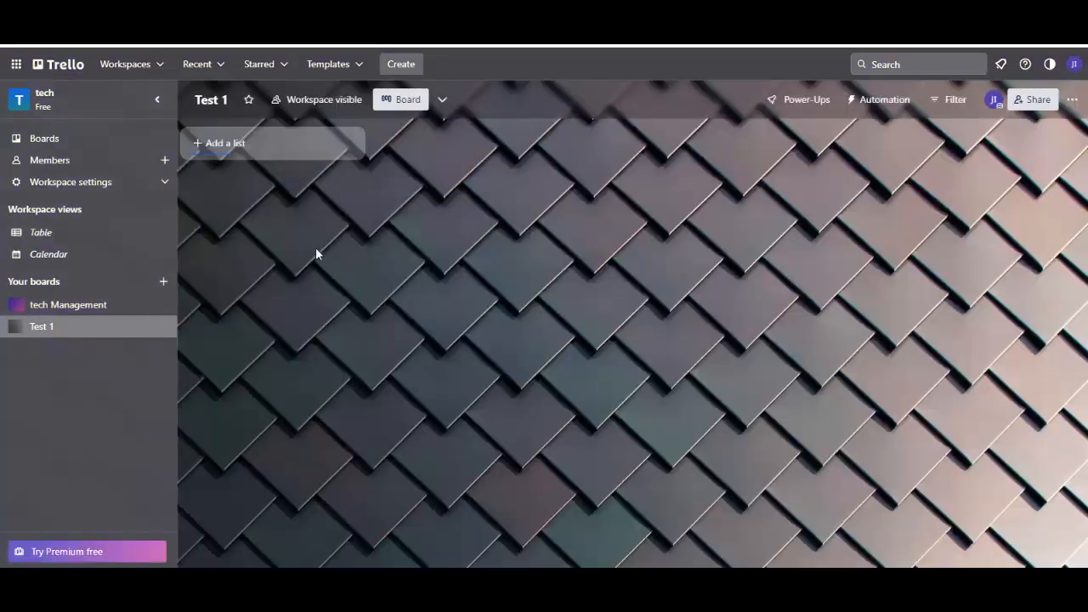
Step: Add a first list titled "Test 1 pakistn task 1" to the Test 1 board
click(239, 150)
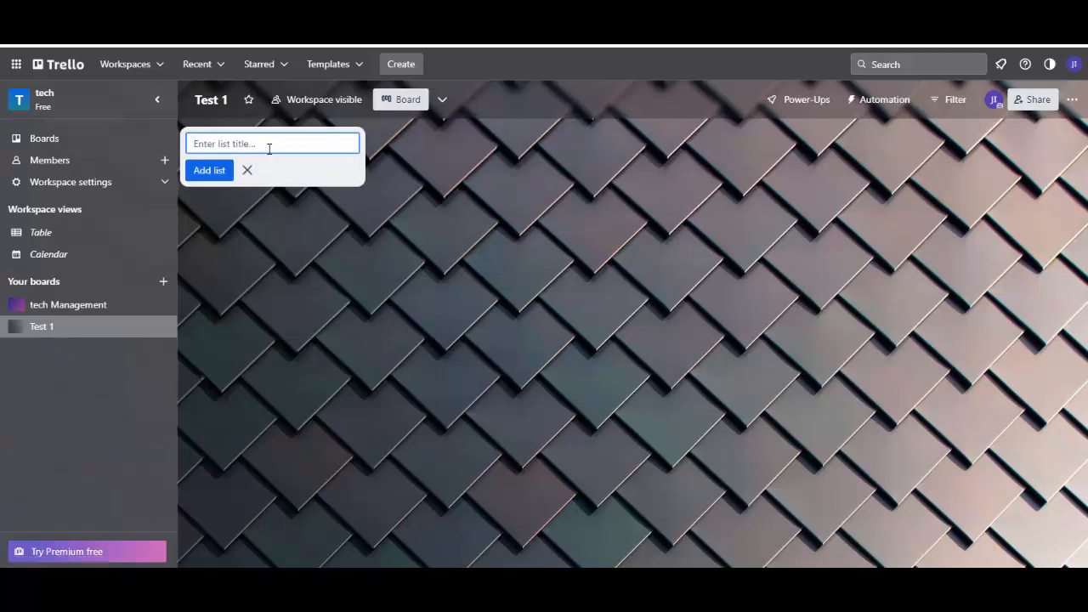
text(Test 1 pakistn task 1)
click(222, 173)
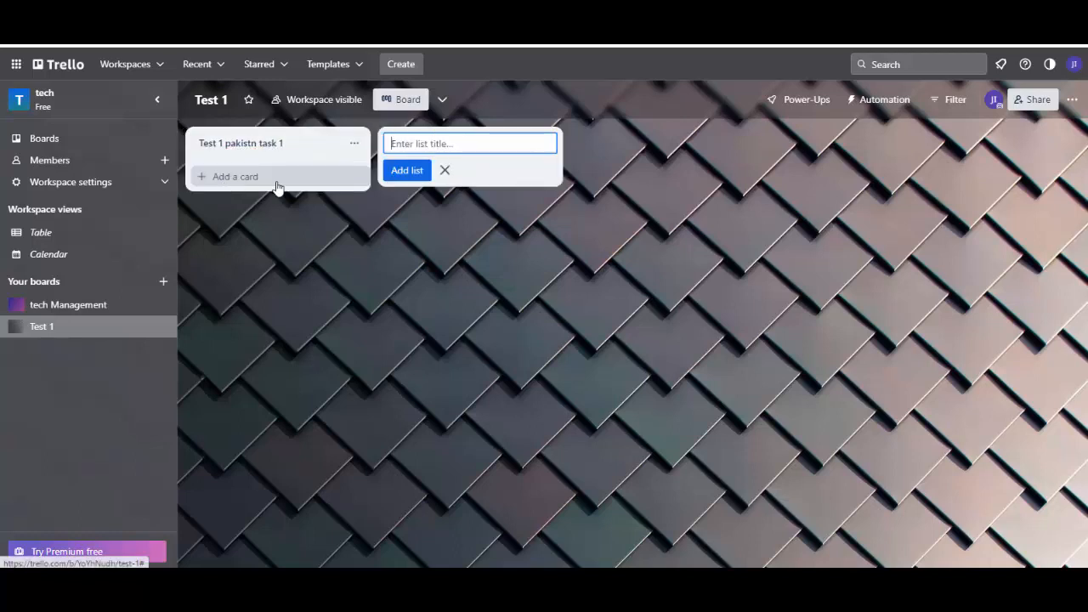
Step: Add a second list titled "Doing" to the Test 1 board
click(505, 243)
click(396, 153)
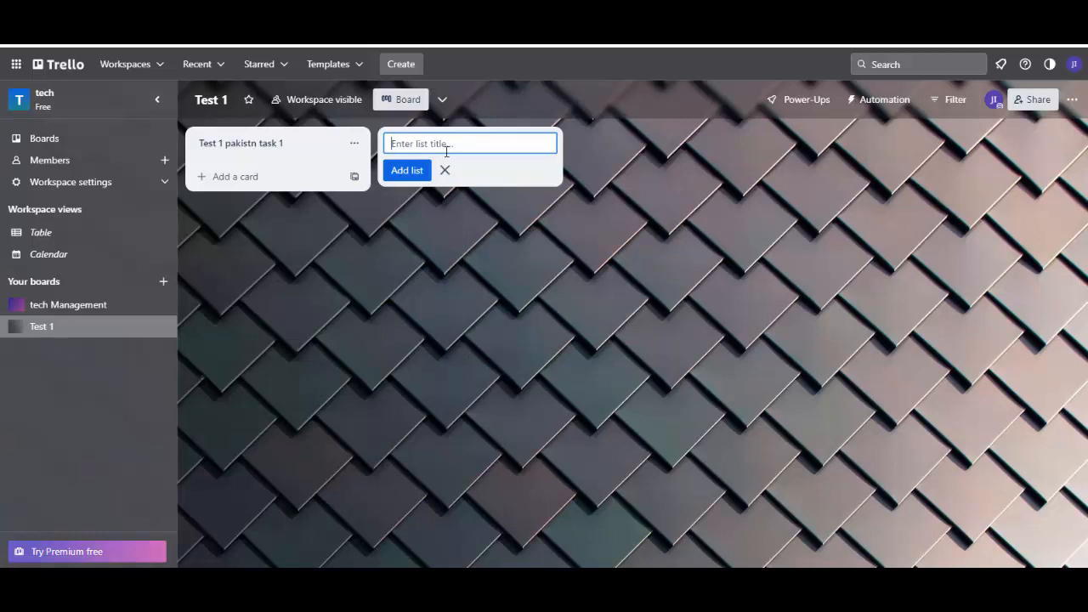
text(Doig )
text(ng)
click(587, 218)
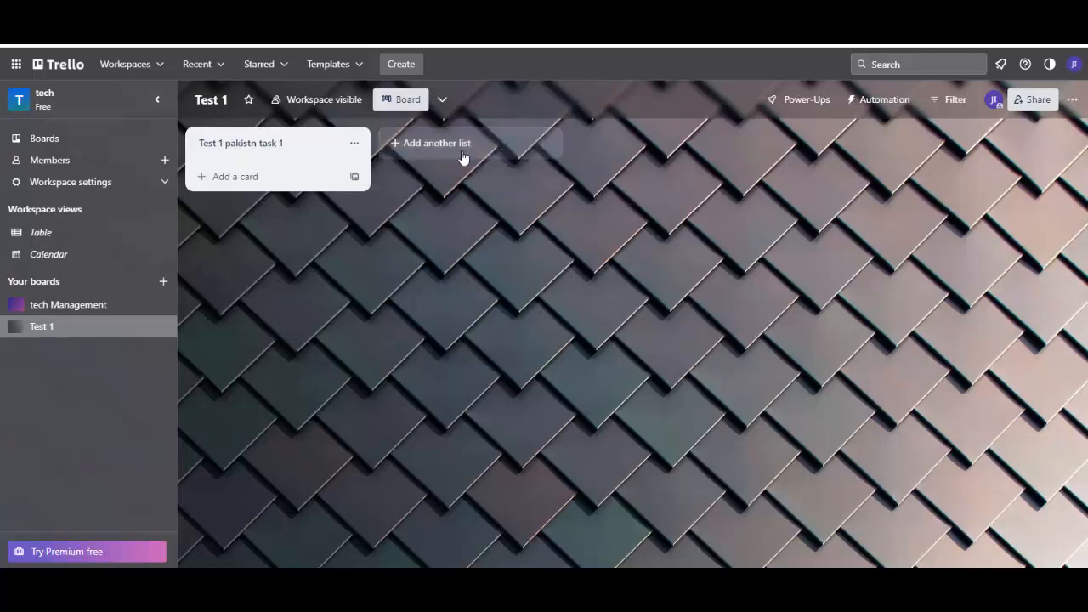
click(435, 153)
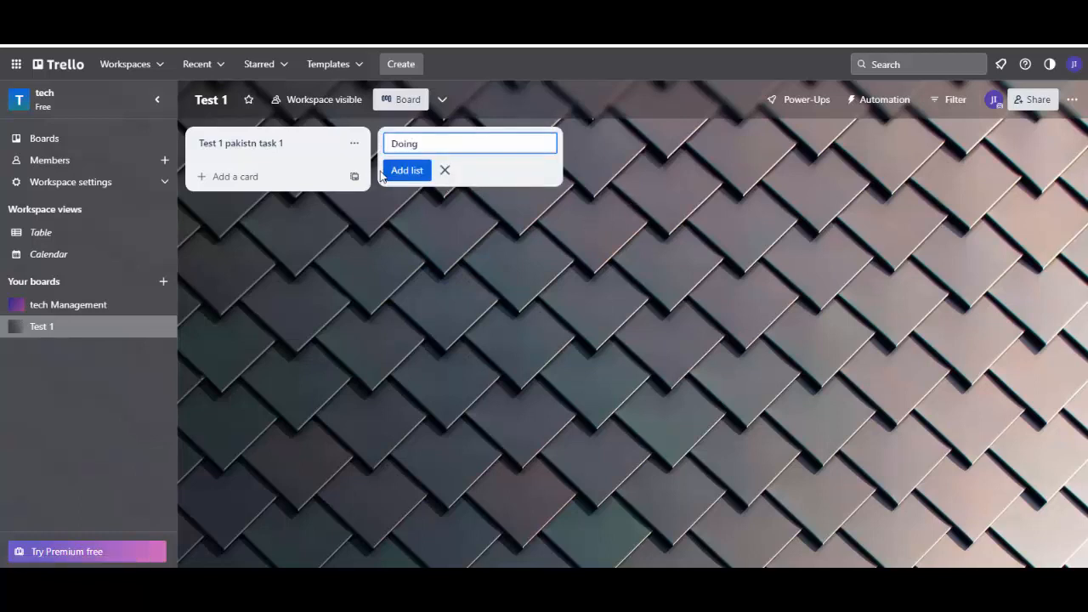
click(406, 170)
Step: Add a third list titled "Done" after the Doing list
text(D)
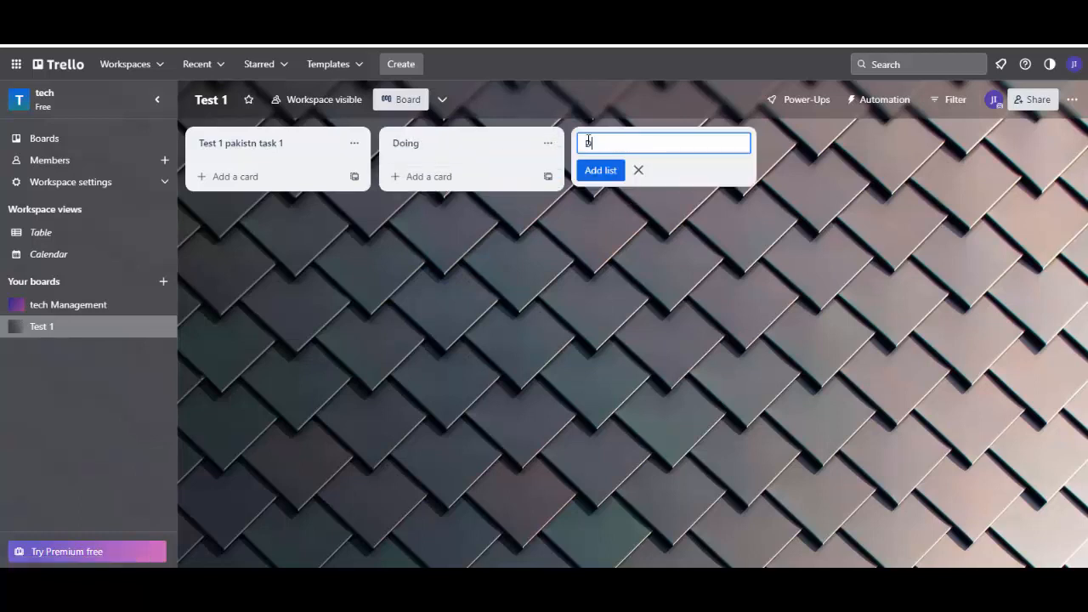
text(one)
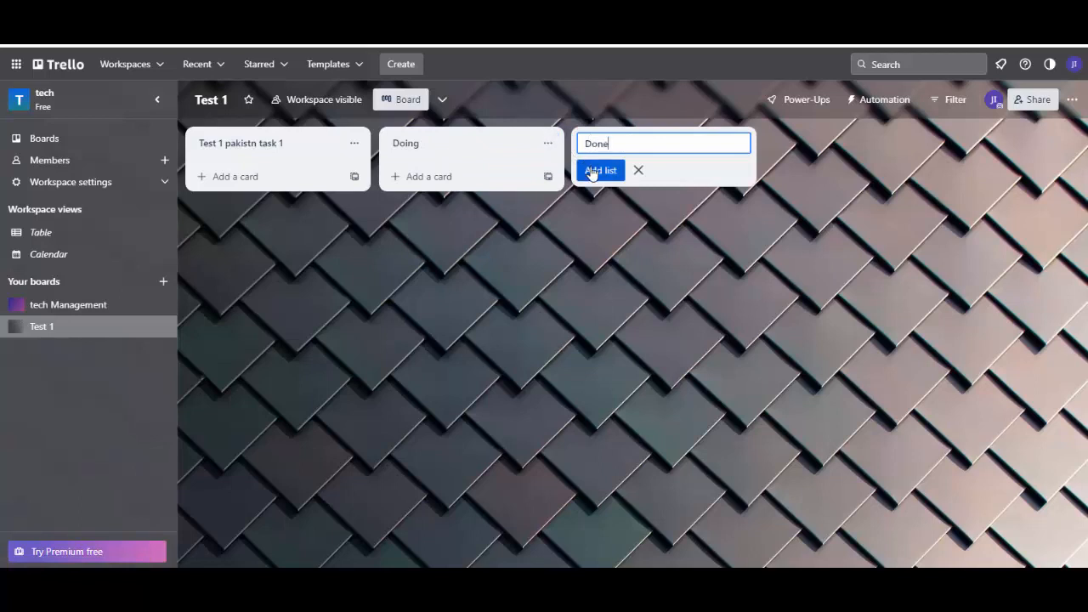
click(593, 173)
Step: Add a fourth list titled "Final" after the Done list, and leave the next list's title empty
text(Fir)
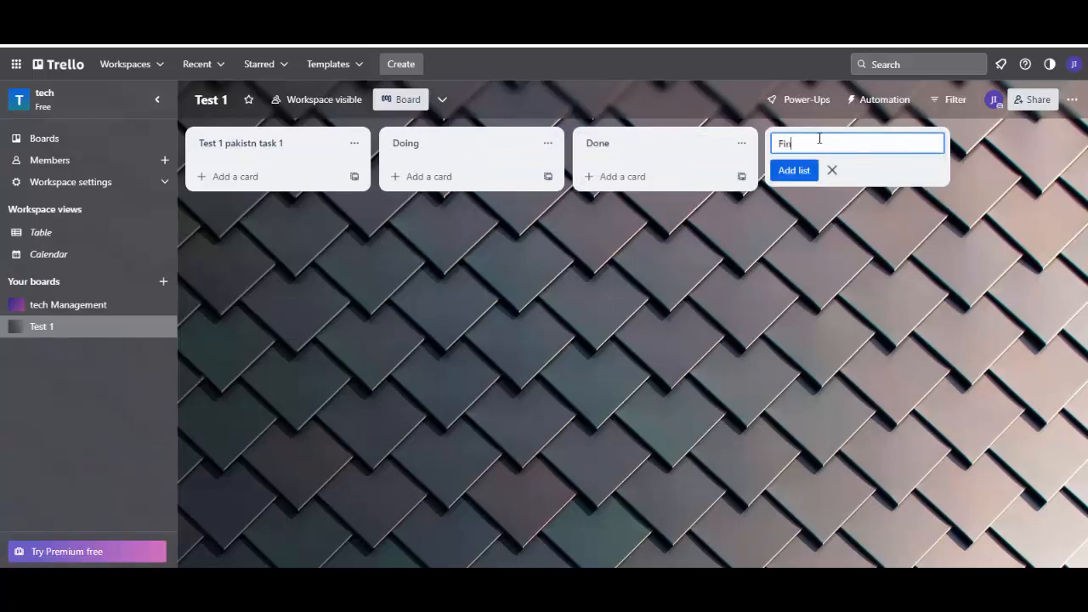
text(s)
key(Return)
text(d)
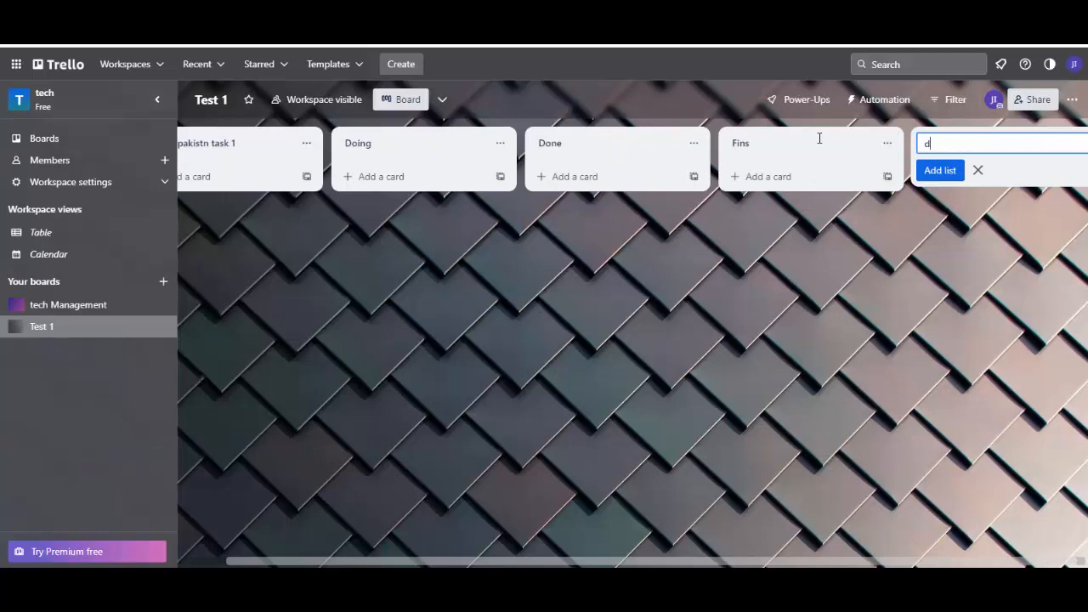
click(812, 151)
click(803, 146)
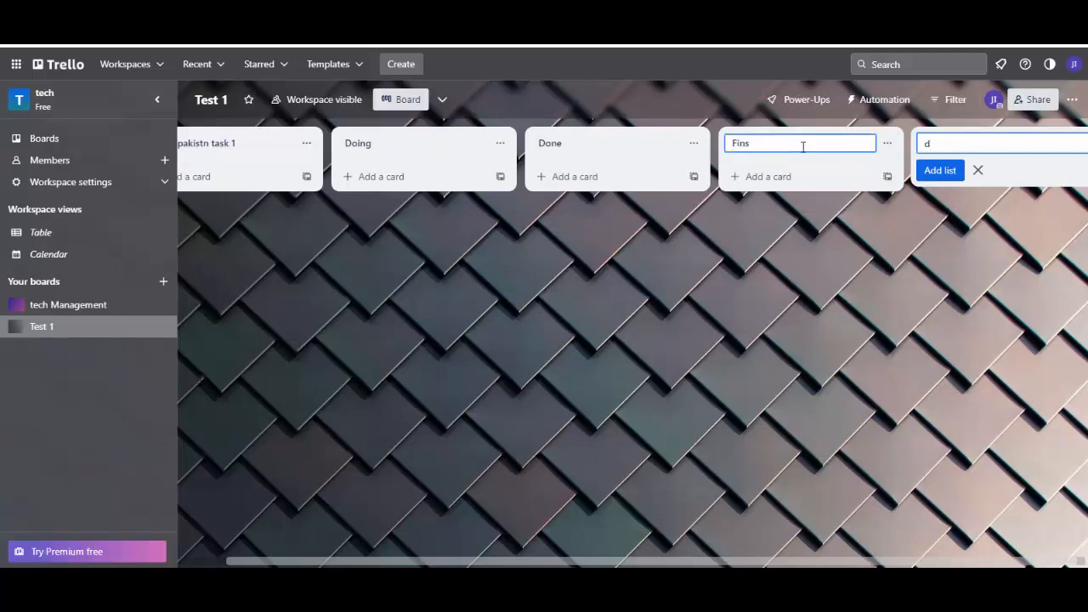
key(BackSpace)
text(al)
click(964, 145)
key(BackSpace)
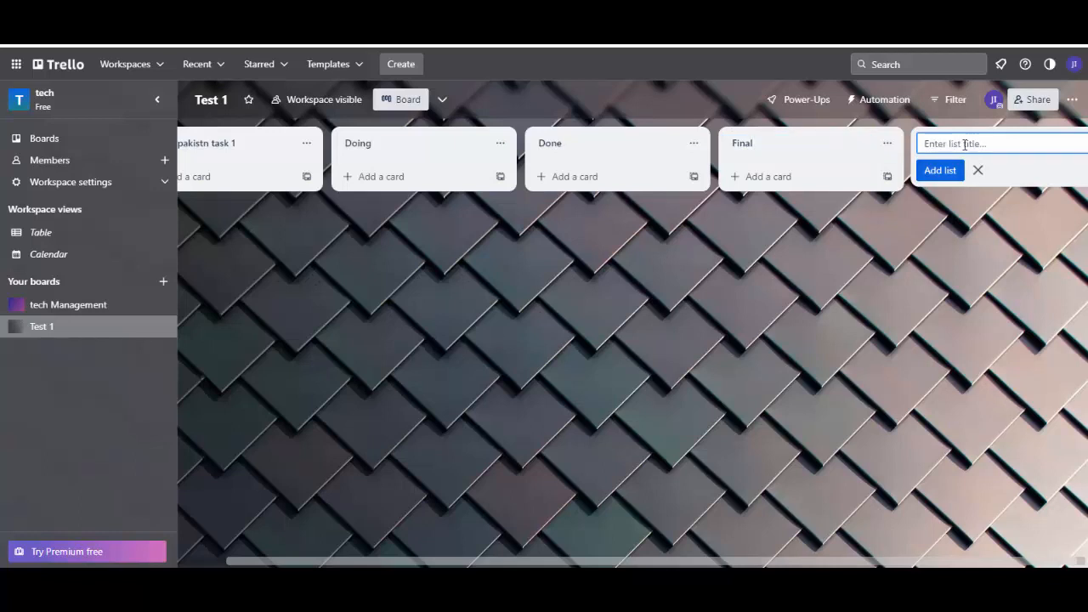
Step: Add a fifth list titled "subbit" after the Final list, and leave list creation
text(s)
text(bbit)
click(942, 171)
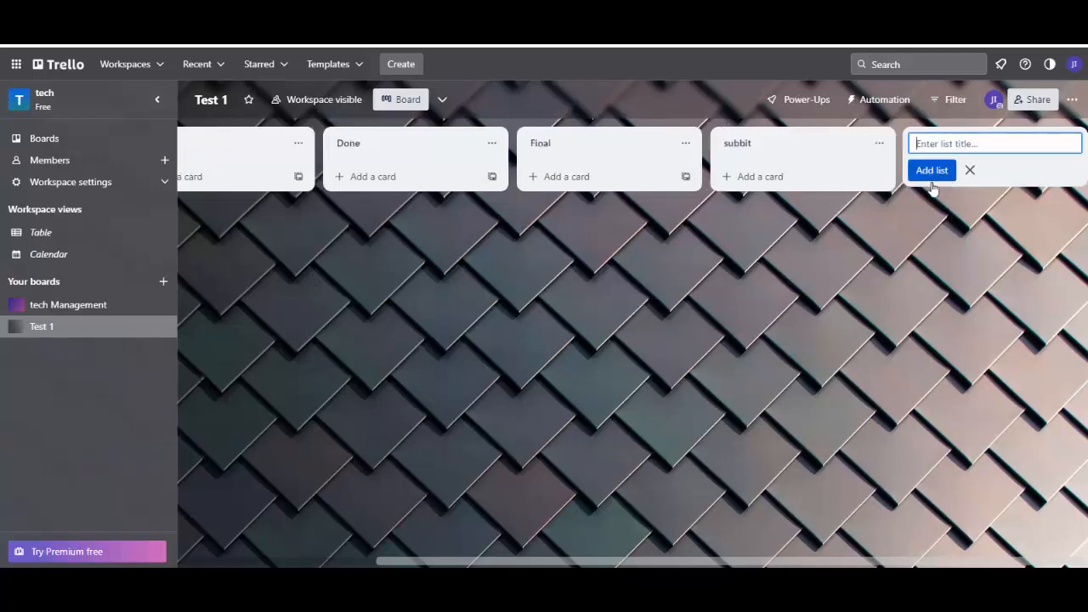
click(918, 259)
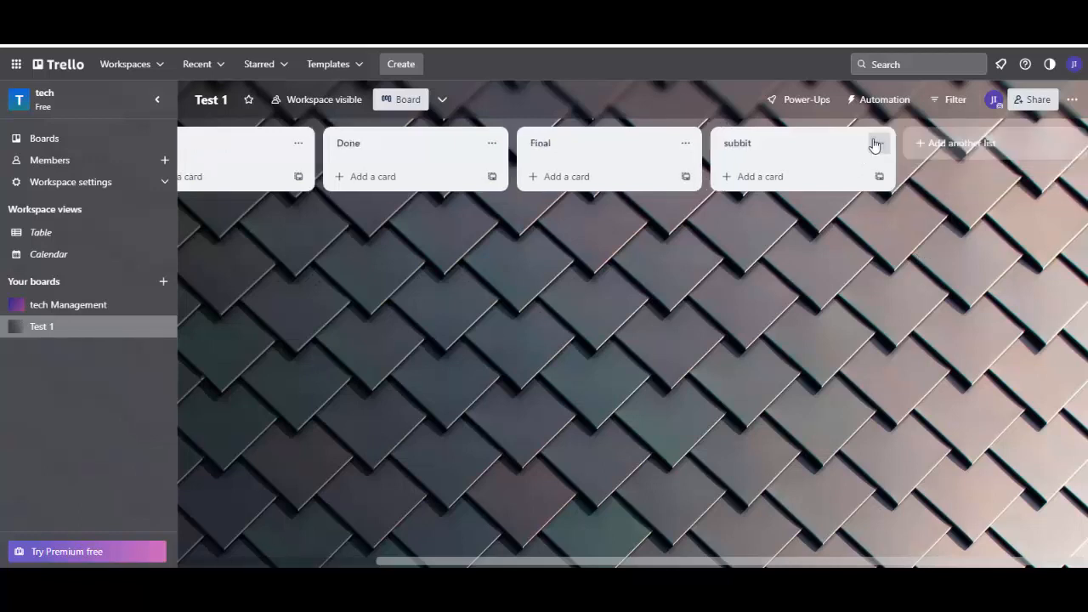
Step: Correct the title of the "subbit" list to "submit"
click(879, 143)
click(819, 168)
click(774, 144)
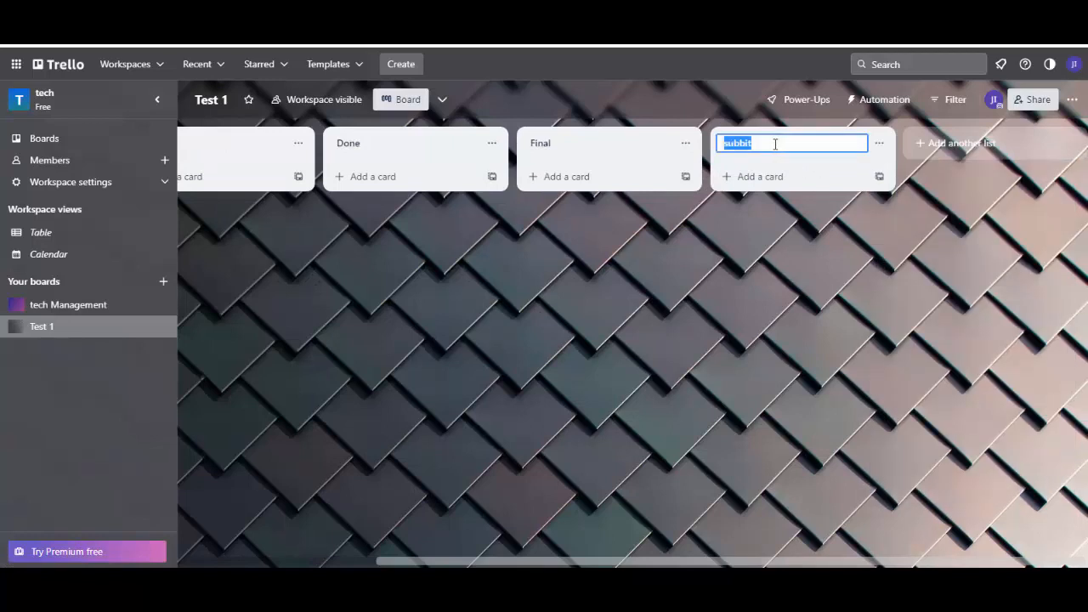
click(762, 144)
drag(739, 143, 744, 143)
text(m)
click(823, 284)
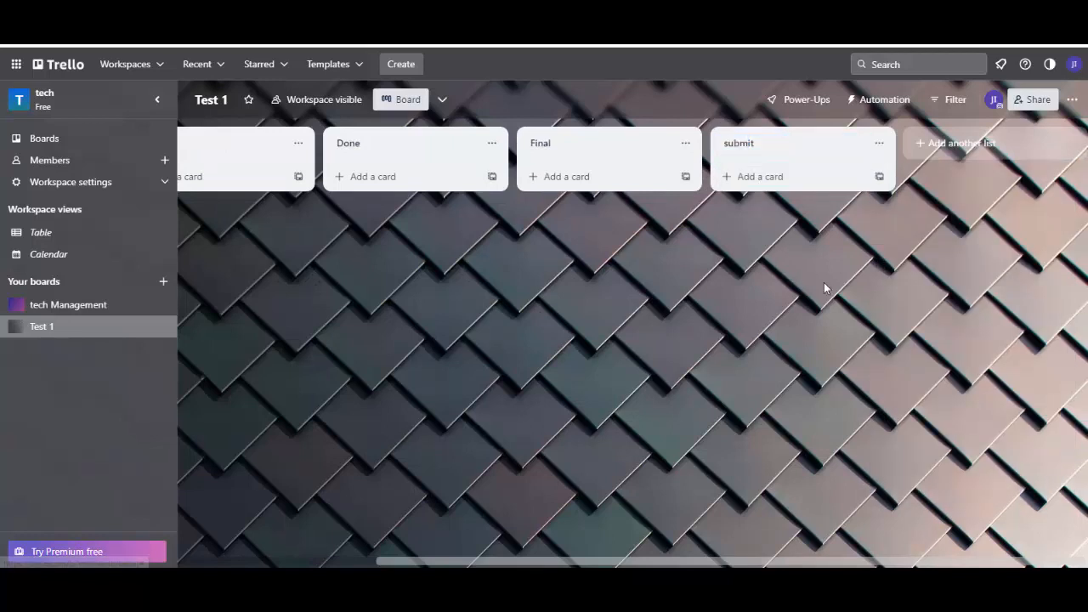
Step: Add a card titled "Video For Trello" to the "Test 1 pakistn task 1" list
drag(513, 563, 318, 564)
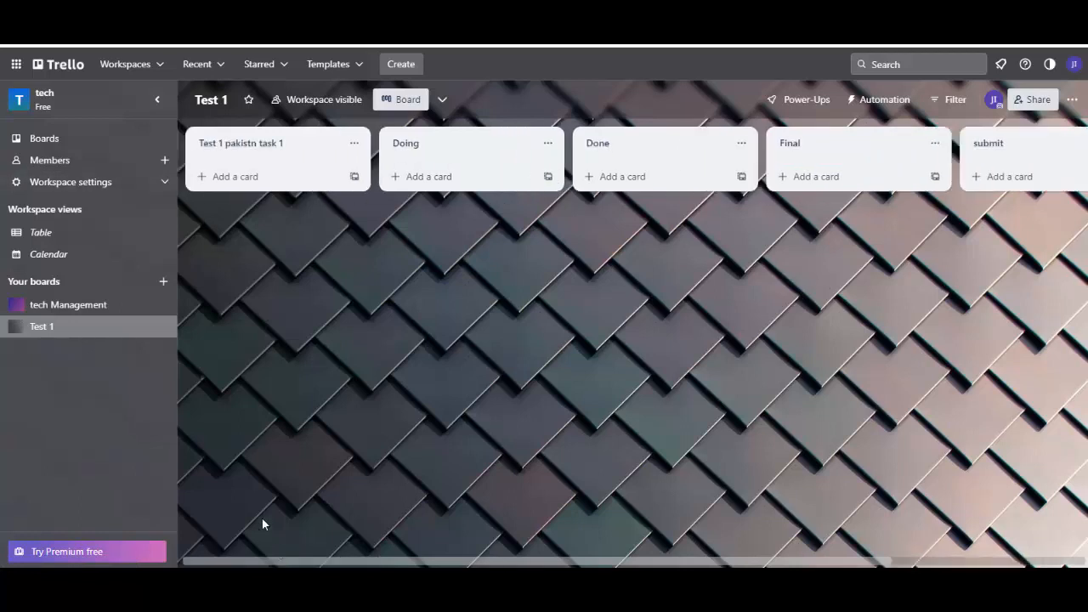
click(229, 176)
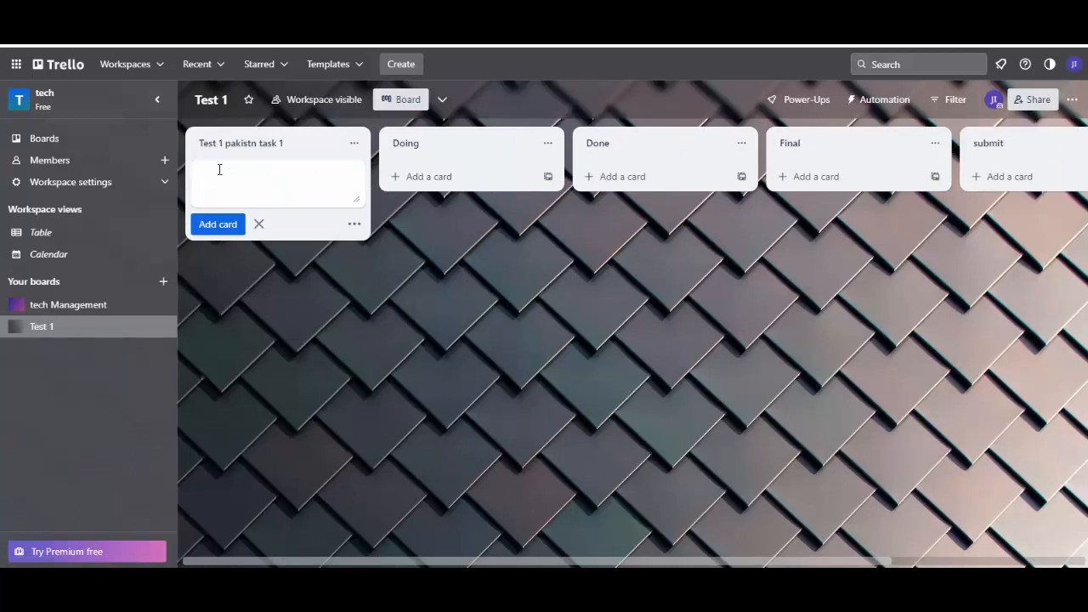
key(BackSpace)
key(BackSpace)
text(c)
key(BackSpace)
text(Vi)
click(227, 224)
click(472, 315)
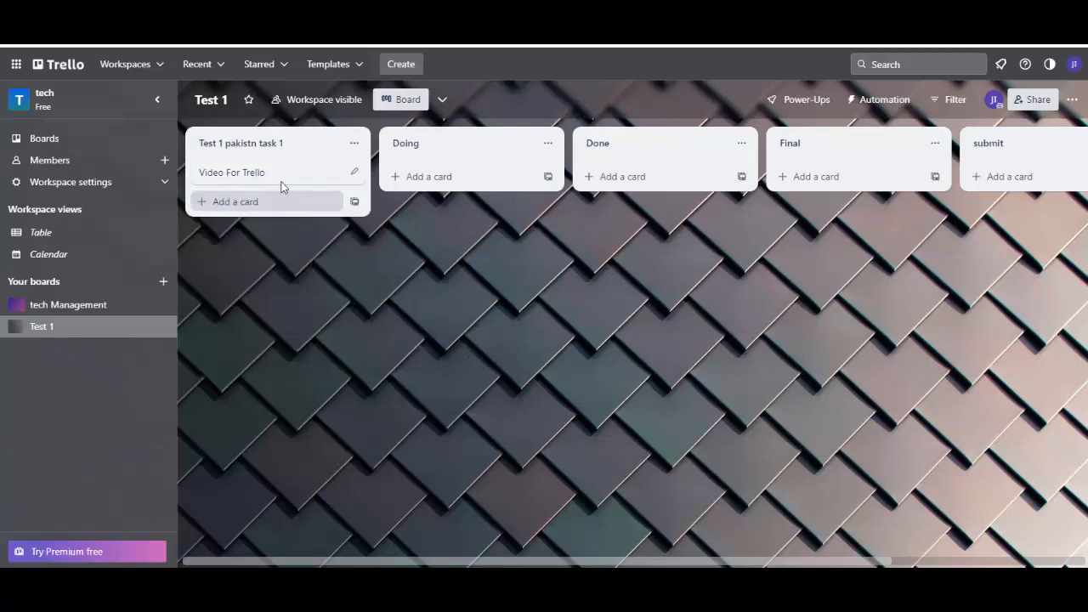
Step: Give the Video For Trello card a red color cover
click(352, 173)
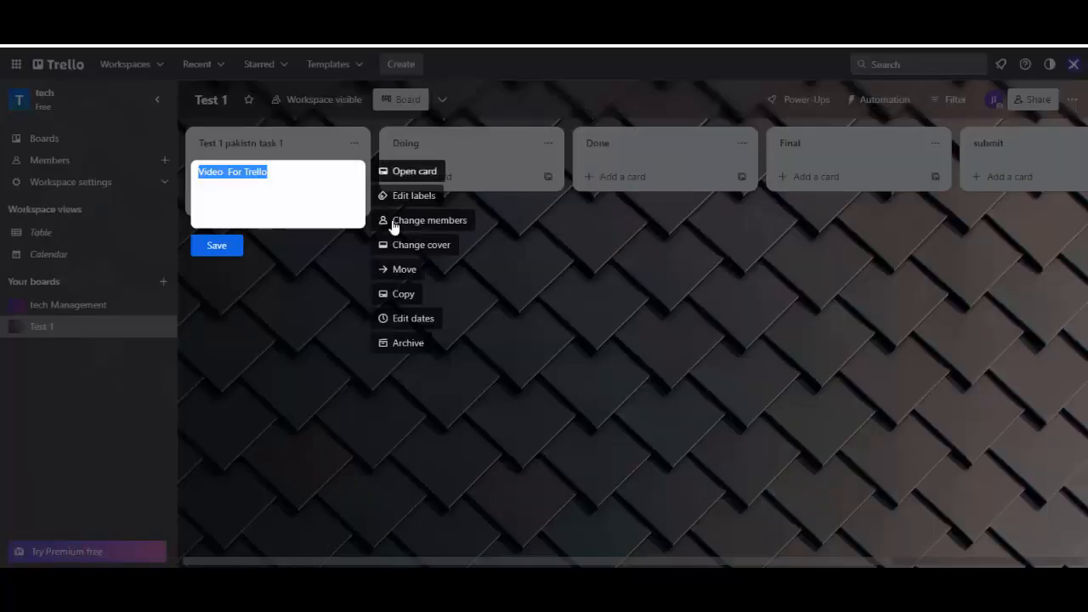
click(400, 245)
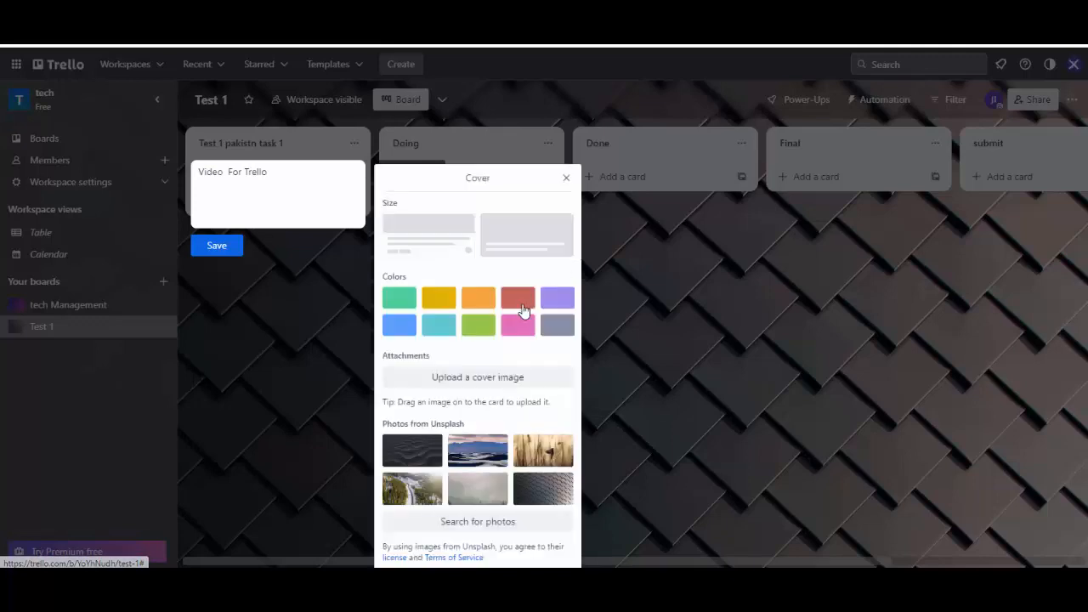
click(512, 319)
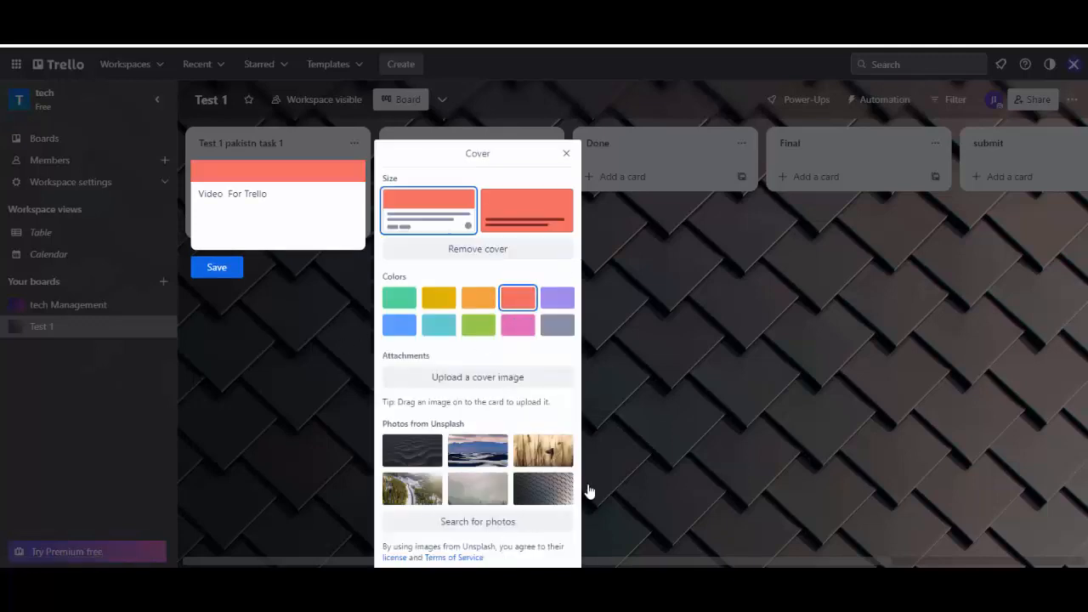
click(587, 491)
Step: Open the Video For Trello card, leave its description empty, and show its activity details
click(248, 200)
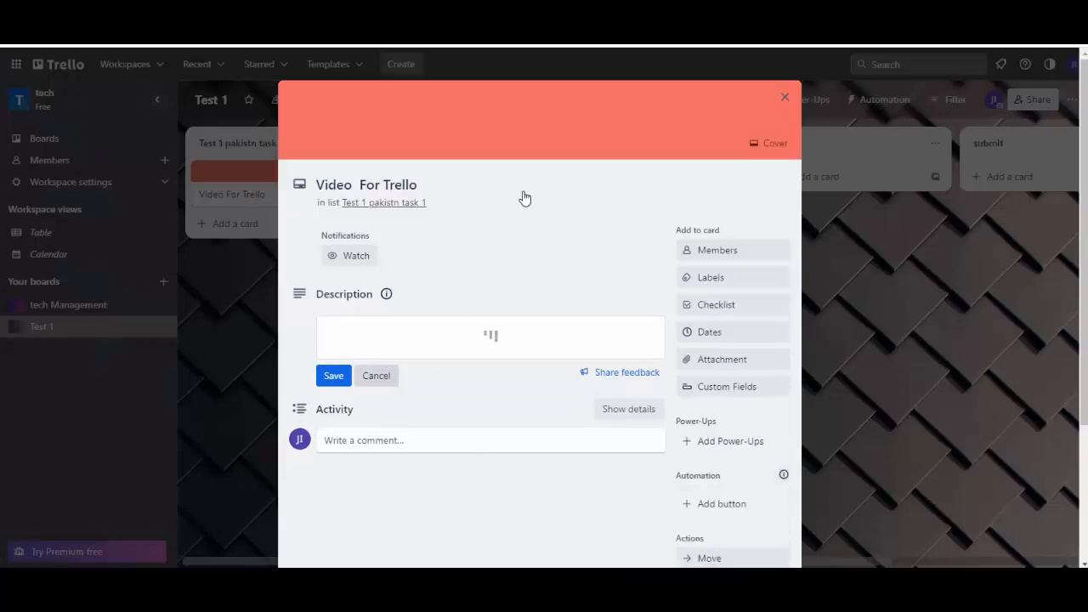
scroll(510, 199, down, 3)
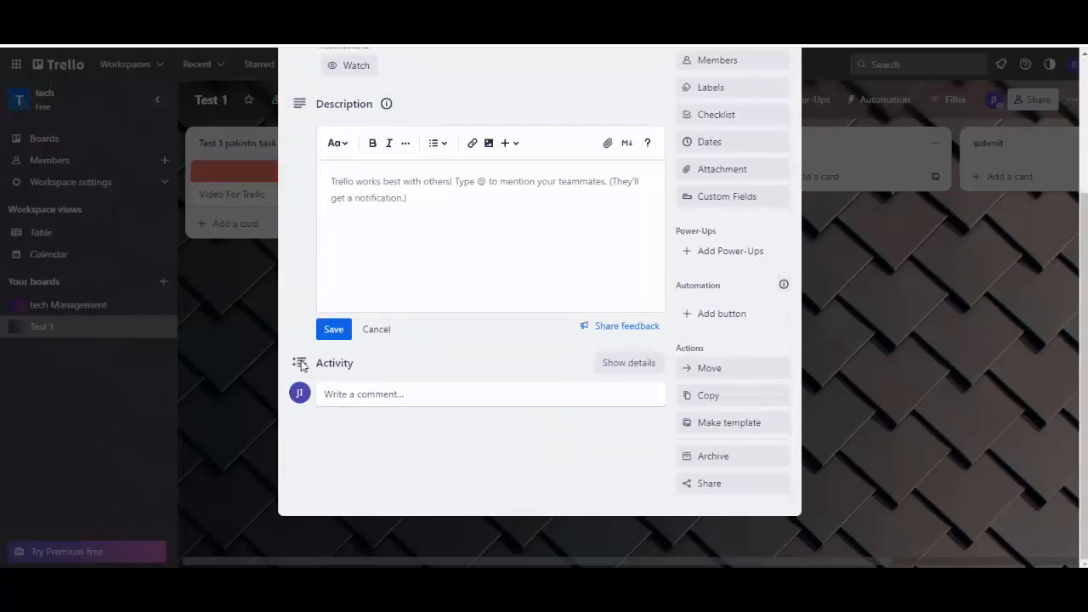
key(Escape)
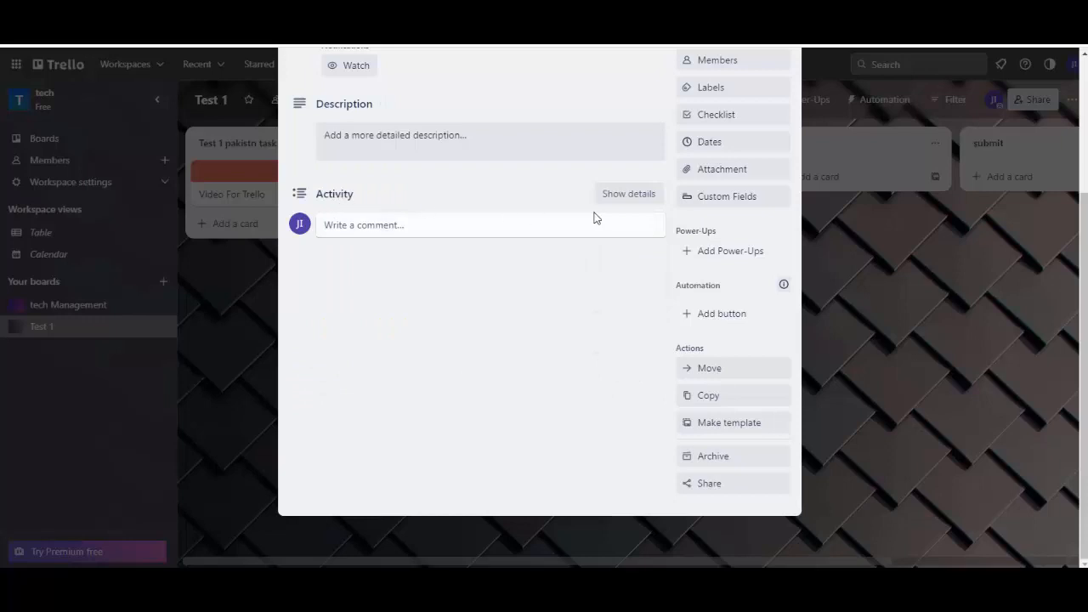
click(623, 196)
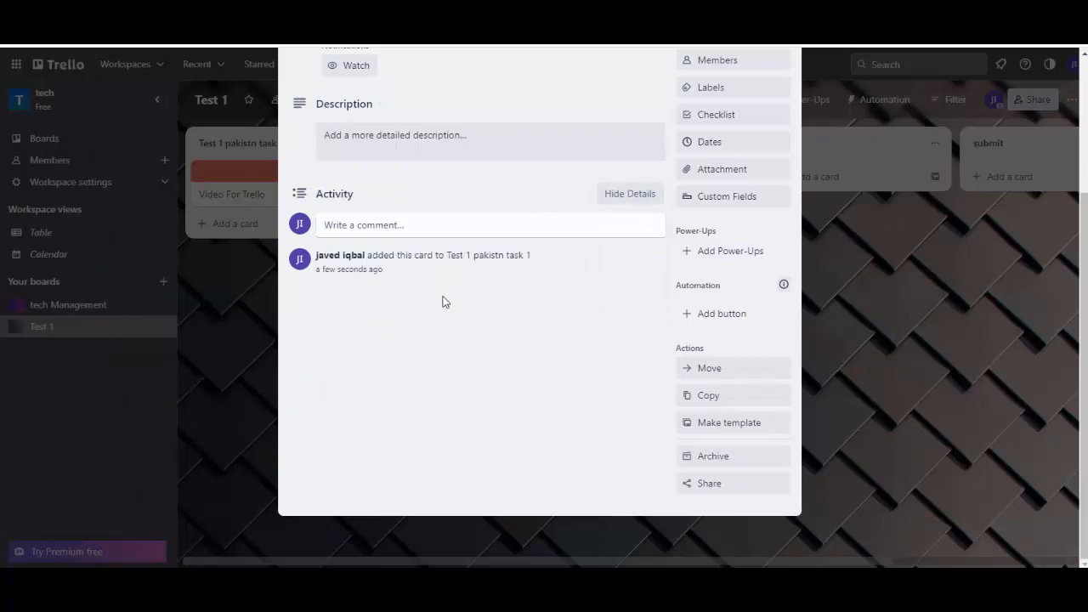
Step: Assign the listed board member to the Video For Trello card
scroll(446, 299, up, 3)
click(768, 250)
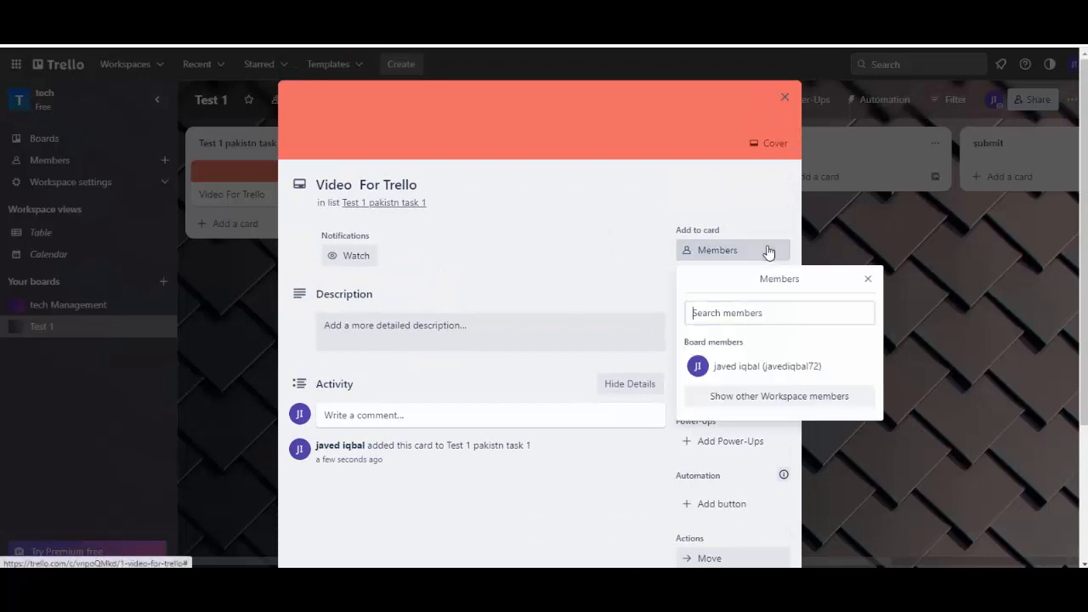
click(767, 366)
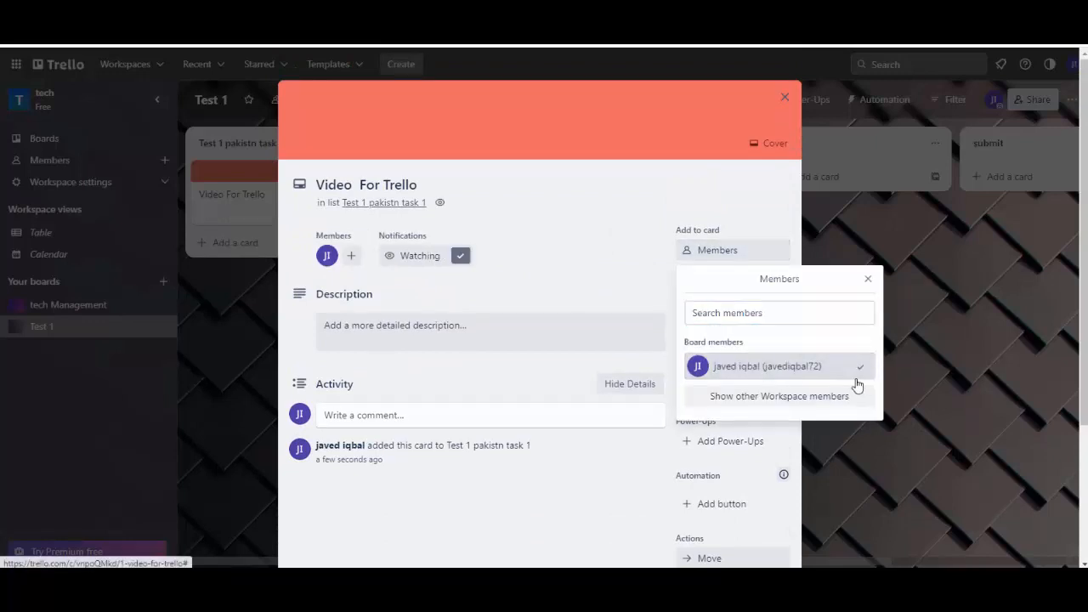
click(603, 226)
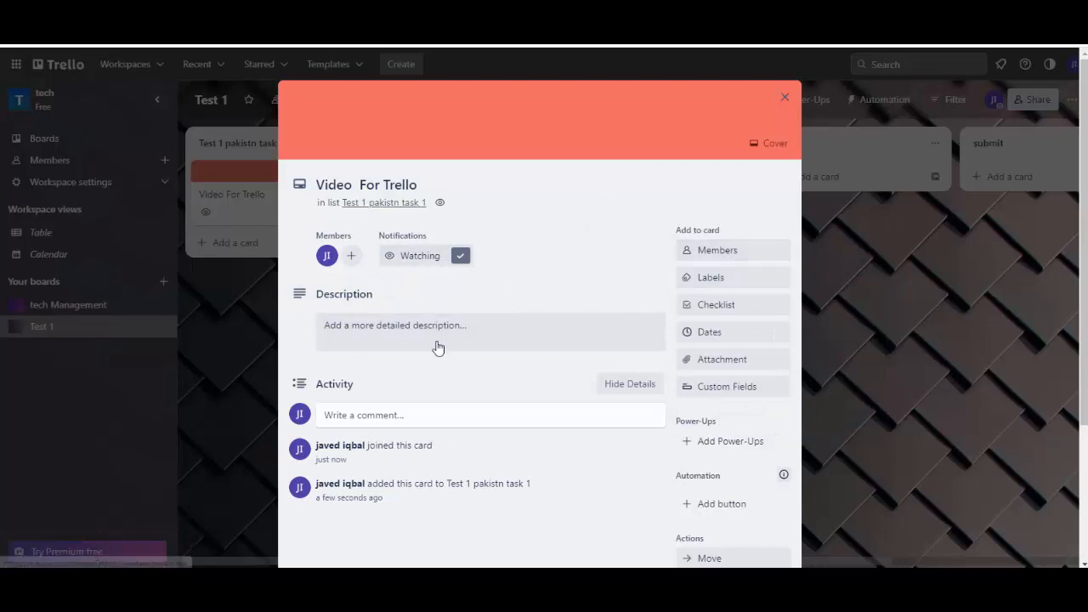
Step: Write the card's description on four lines: "Video", "Audio", "Uploading" and "and Paisting"
click(484, 338)
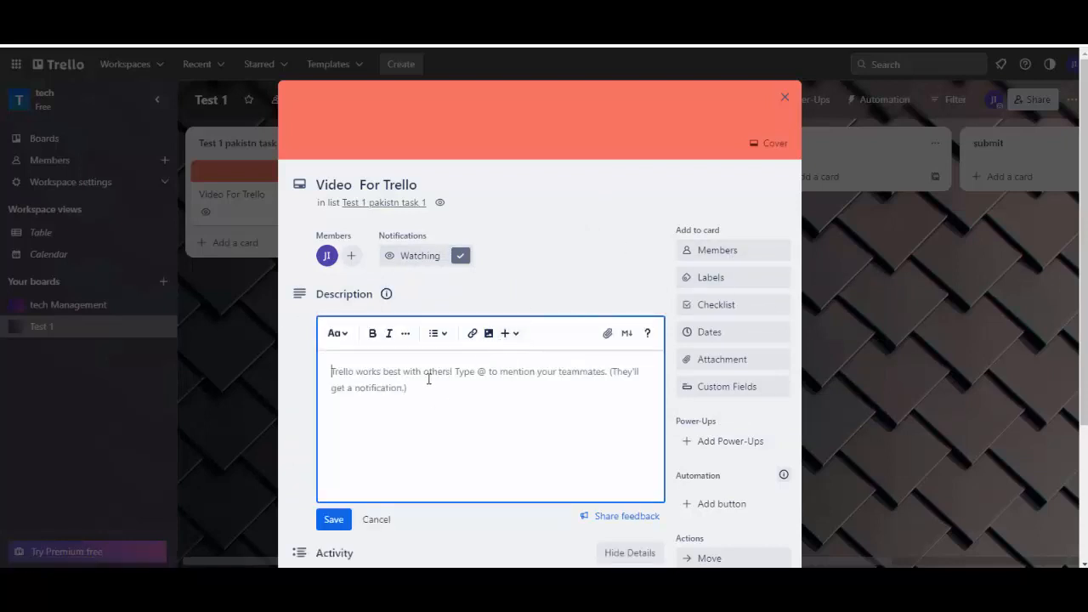
text(Hw)
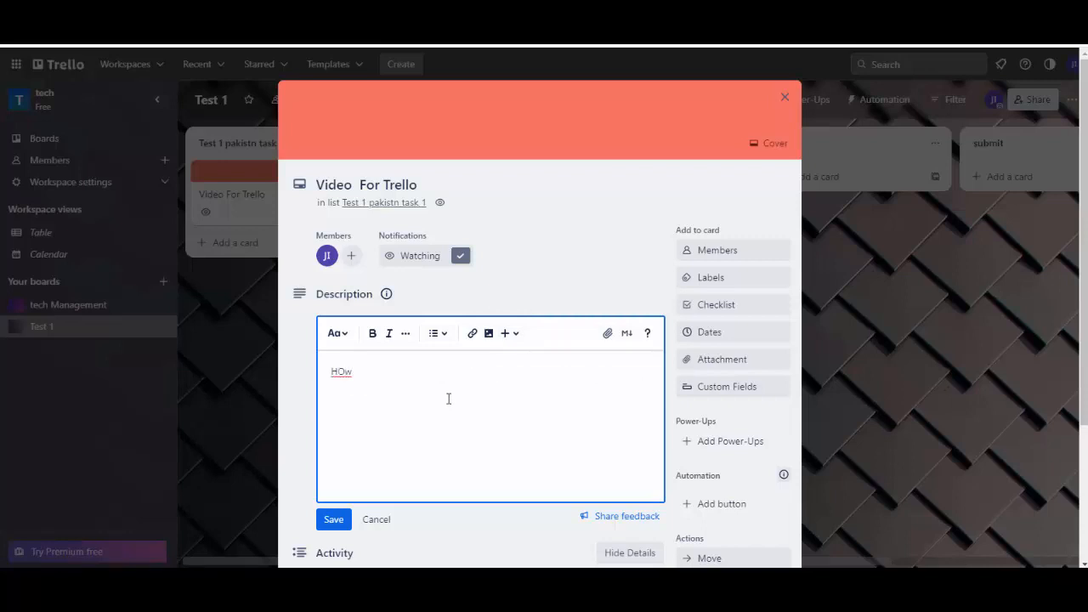
key(BackSpace)
key(BackSpace)
key(BackSpace)
text(Video)
text(plpo)
text(ad)
key(BackSpace)
key(BackSpace)
key(BackSpace)
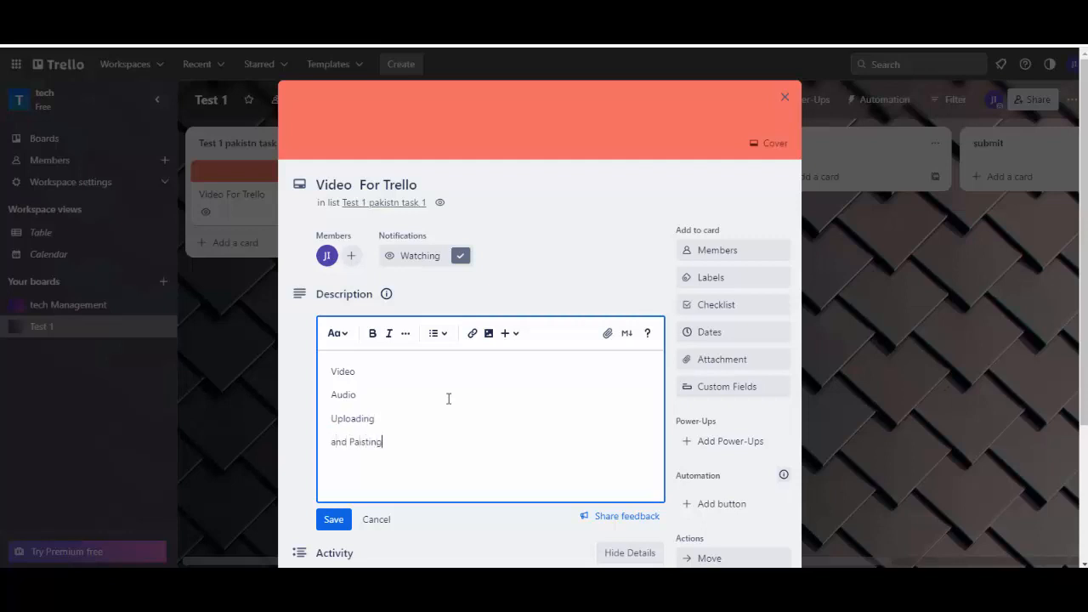
Step: Correct the misspelled last word of the description to "Pasting" and save the description
right_click(355, 443)
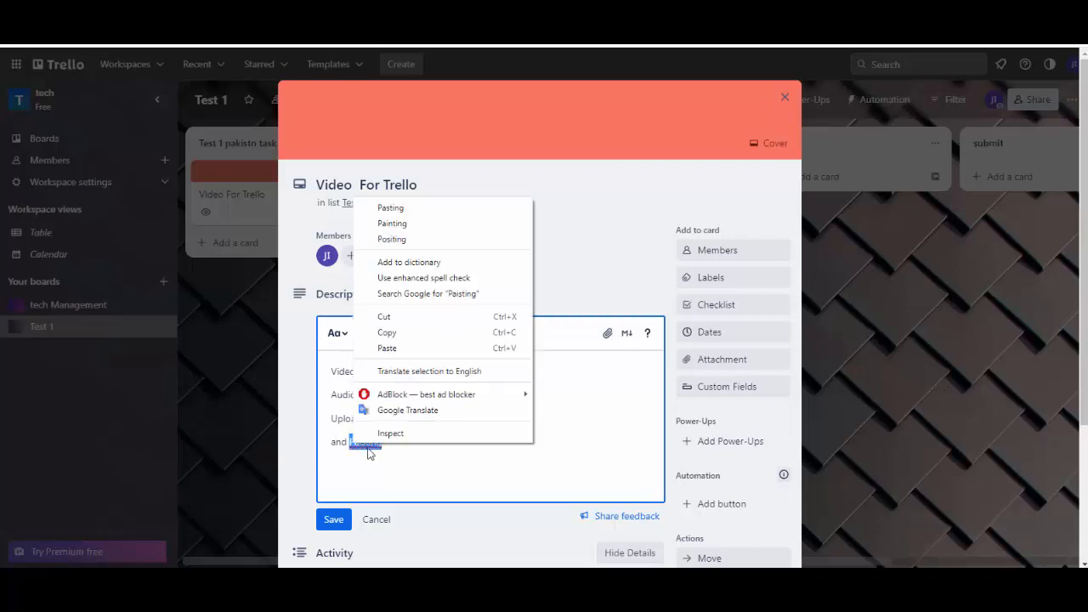
click(400, 208)
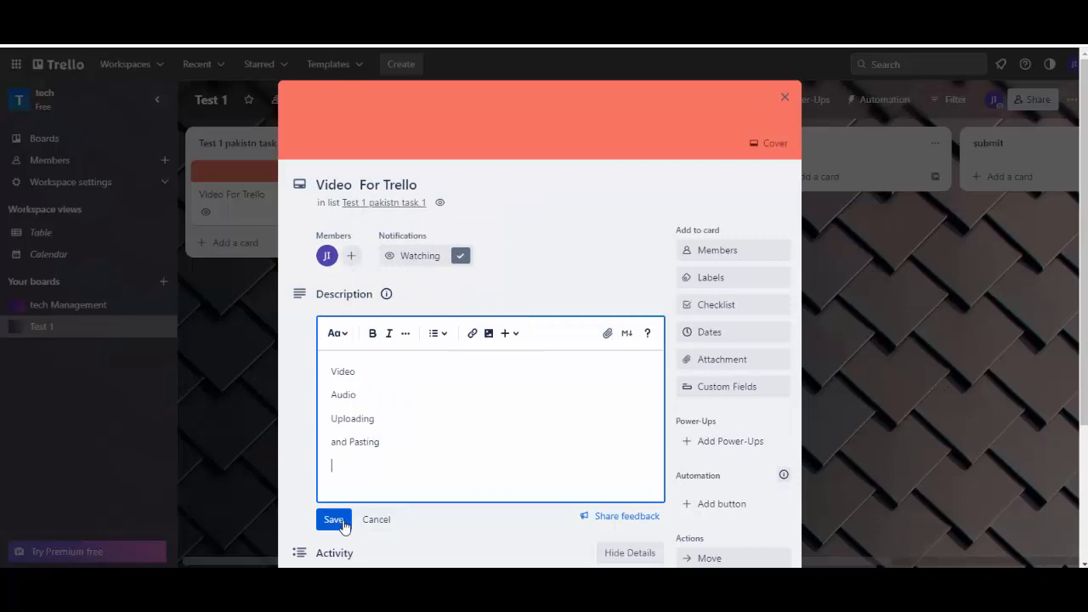
click(347, 520)
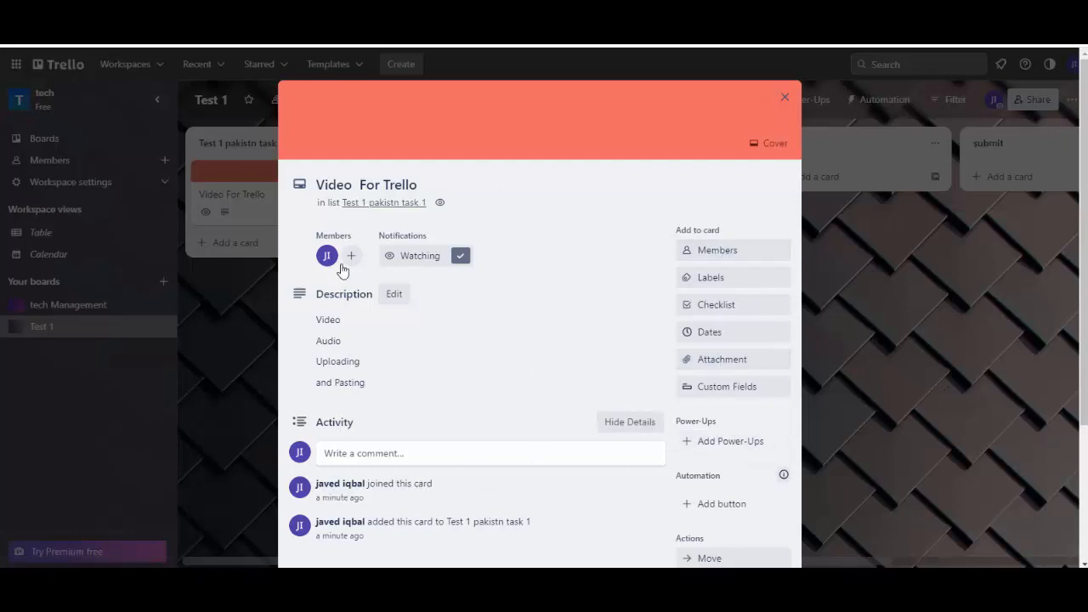
Step: Set the card's due date to 05/11/2023 at 5:52 PM with a reminder 1 day before, and close the card
click(716, 334)
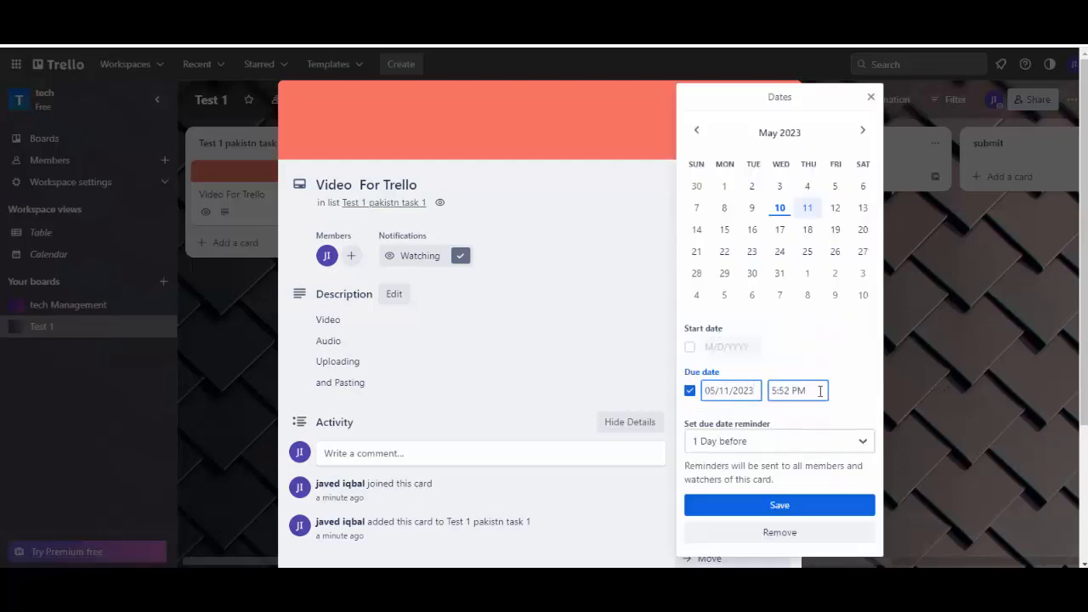
click(748, 505)
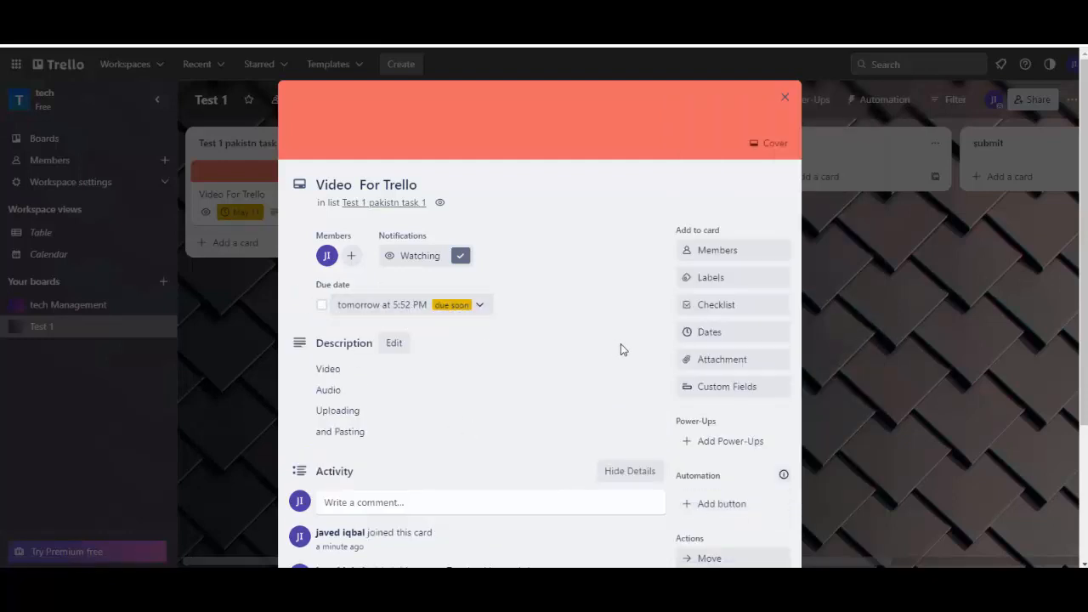
scroll(514, 322, down, 3)
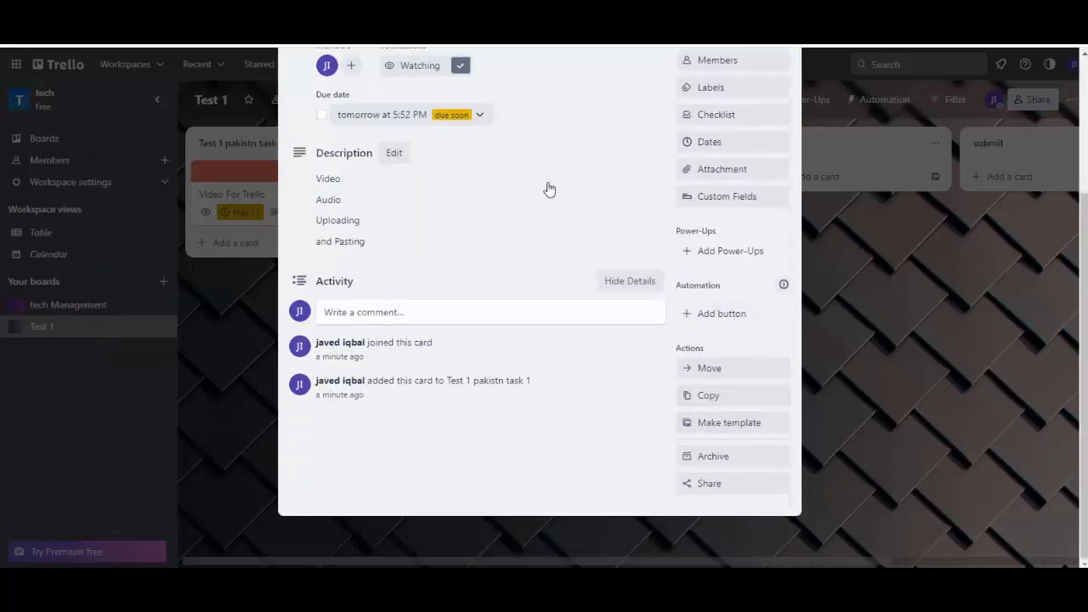
scroll(499, 226, up, 1)
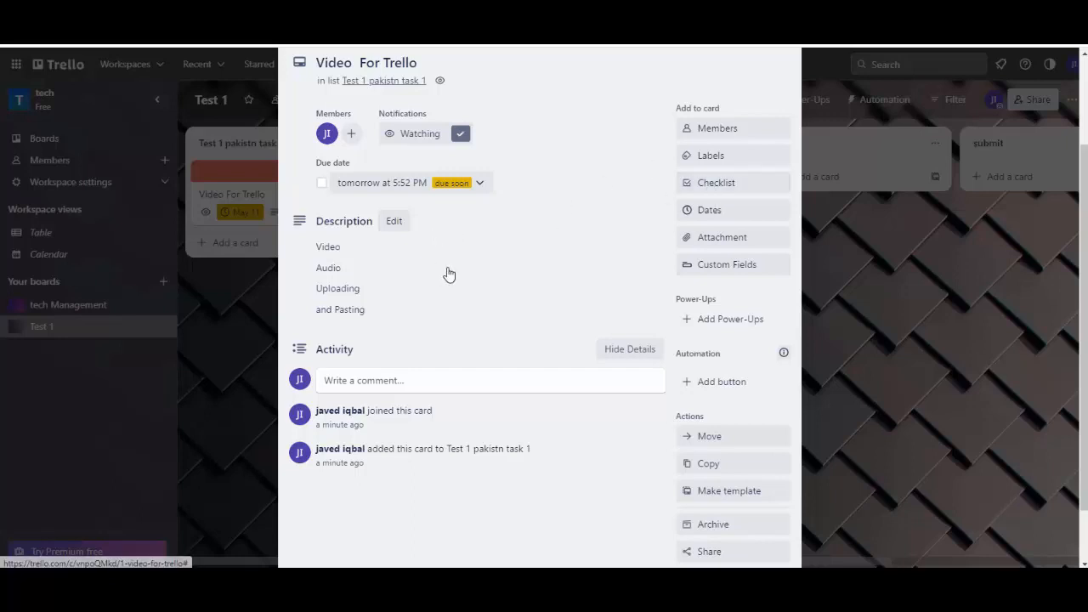
click(410, 255)
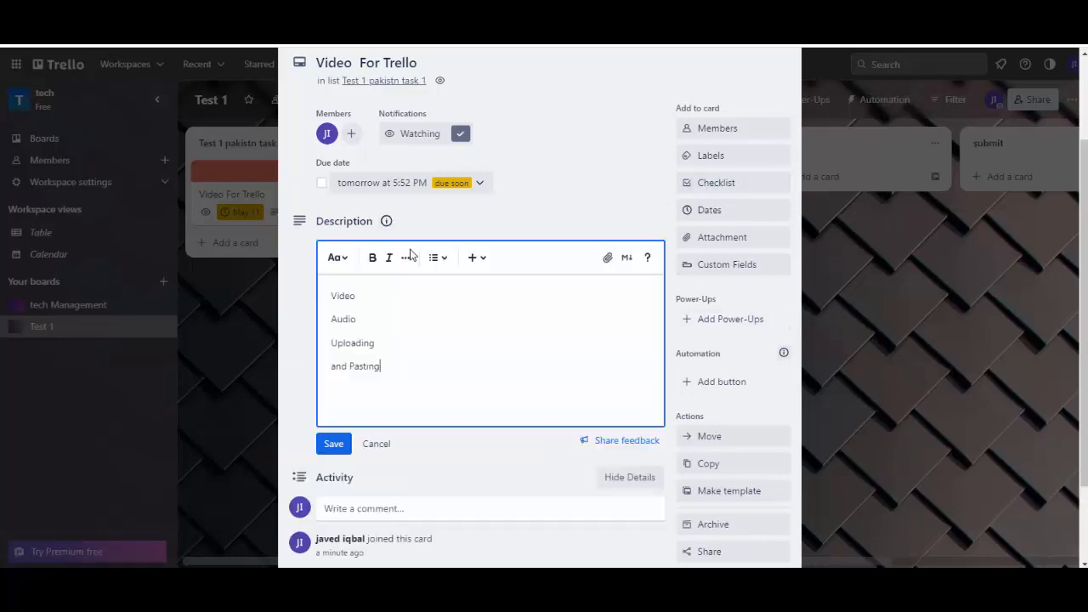
click(308, 200)
scroll(901, 296, down, 1)
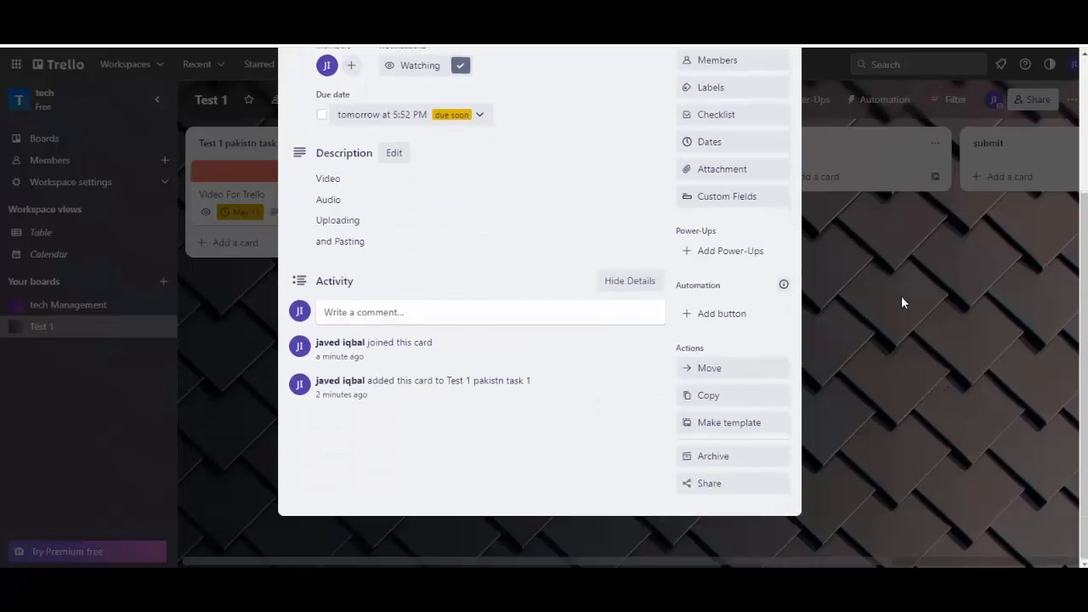
click(899, 294)
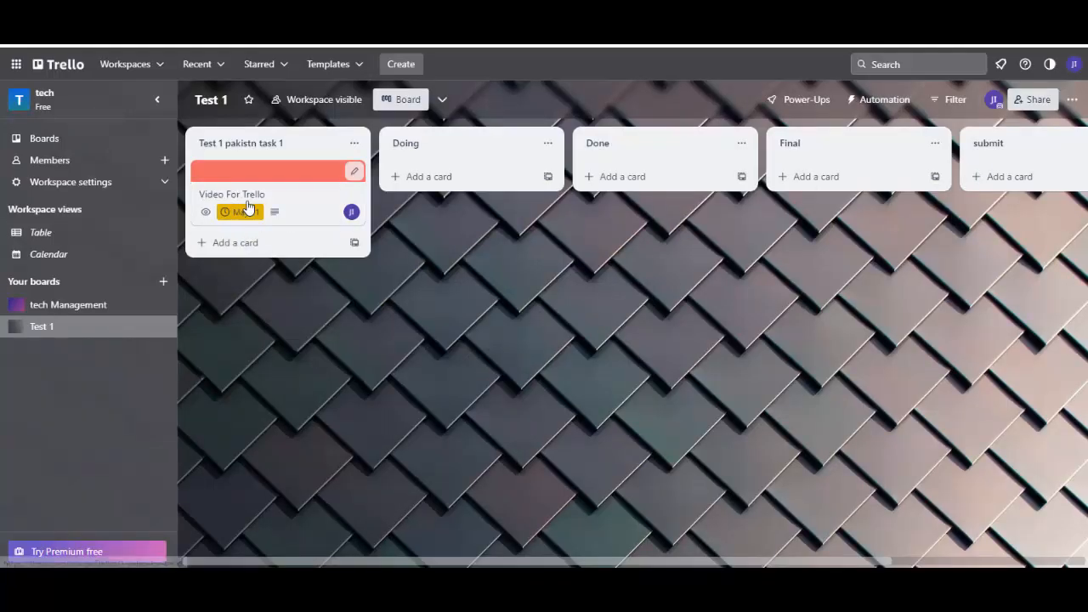
Step: Move the Video For Trello card to the Doing list and on to the Done list
drag(239, 219, 432, 217)
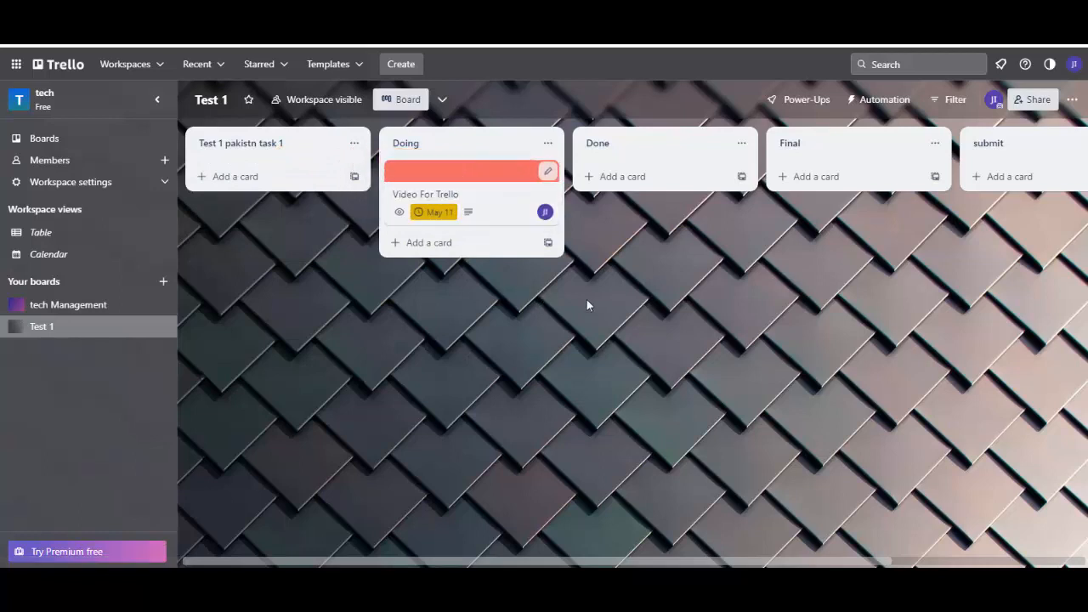
drag(430, 212, 695, 208)
click(695, 207)
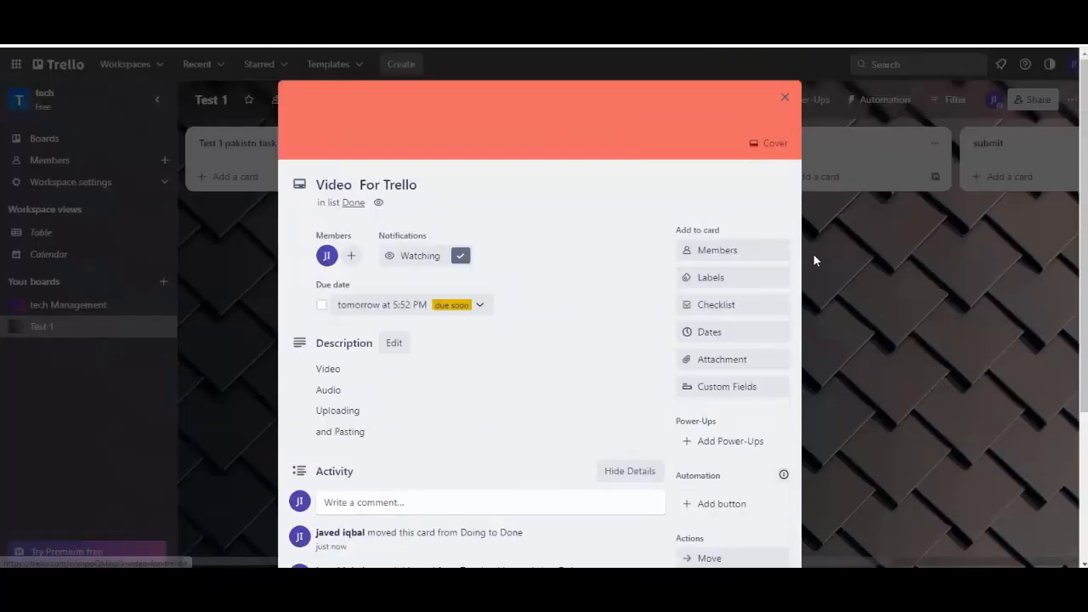
key(Escape)
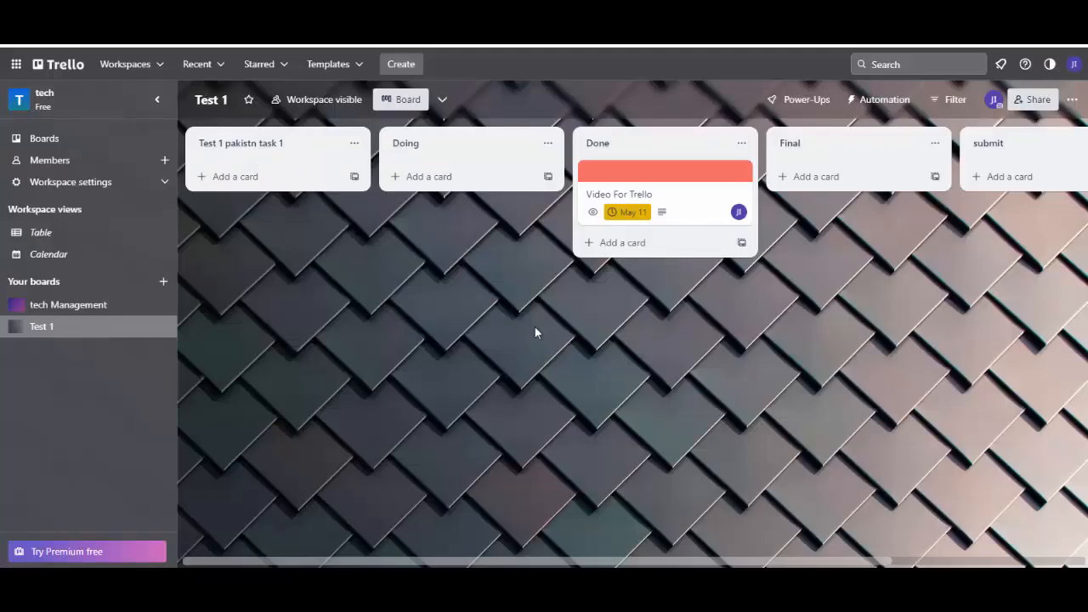
Step: Open the Video For Trello card in the Done list and review its activity history
click(692, 190)
scroll(529, 352, down, 3)
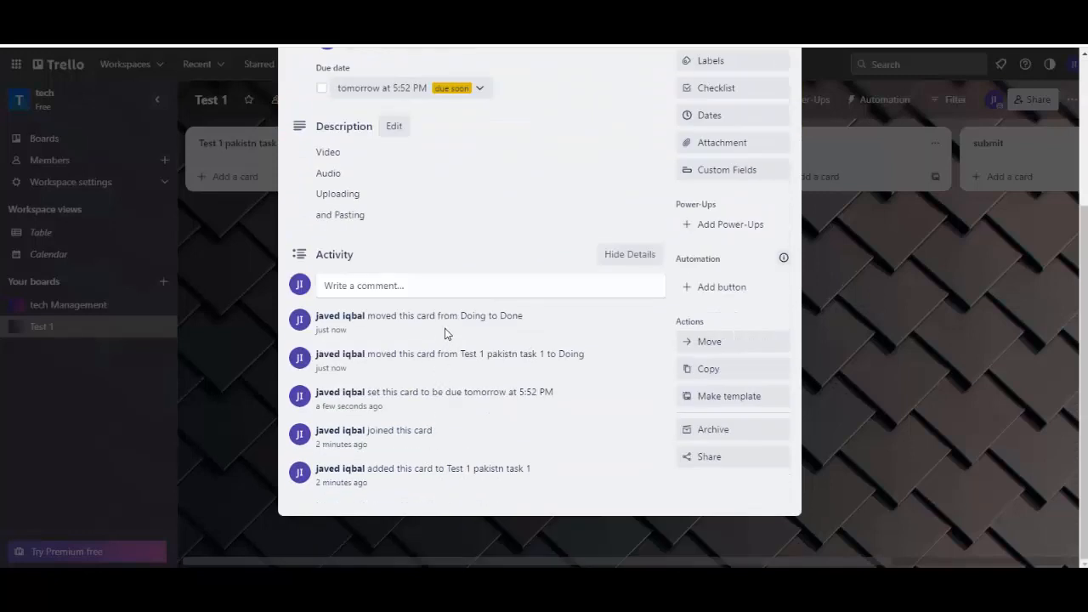
triple_click(476, 482)
drag(301, 473, 315, 323)
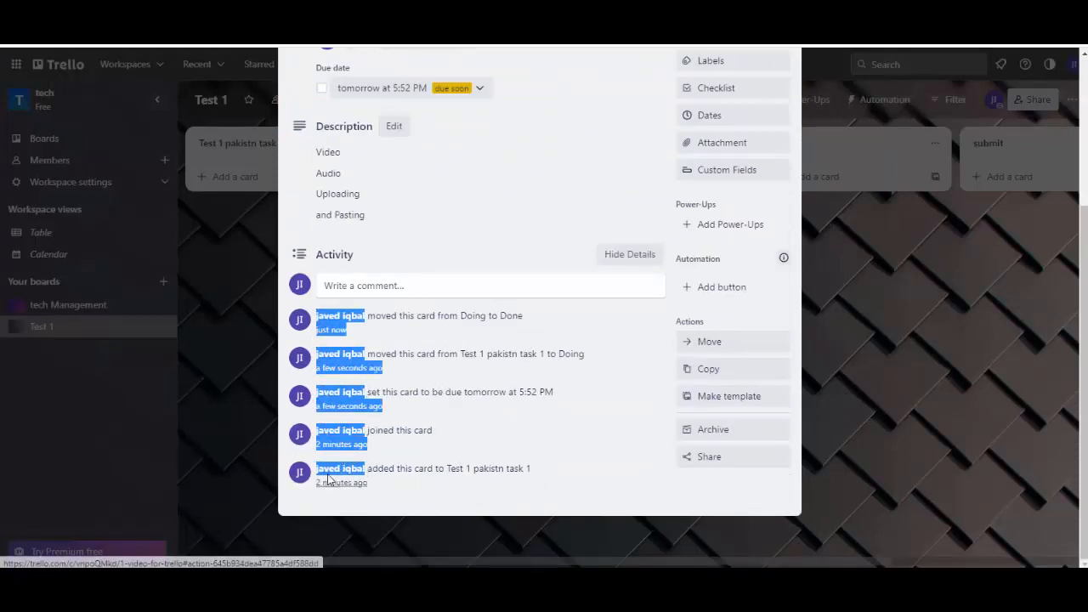
Step: Close the Video For Trello card and show the Test 1 board's menu with its activity feed
click(449, 369)
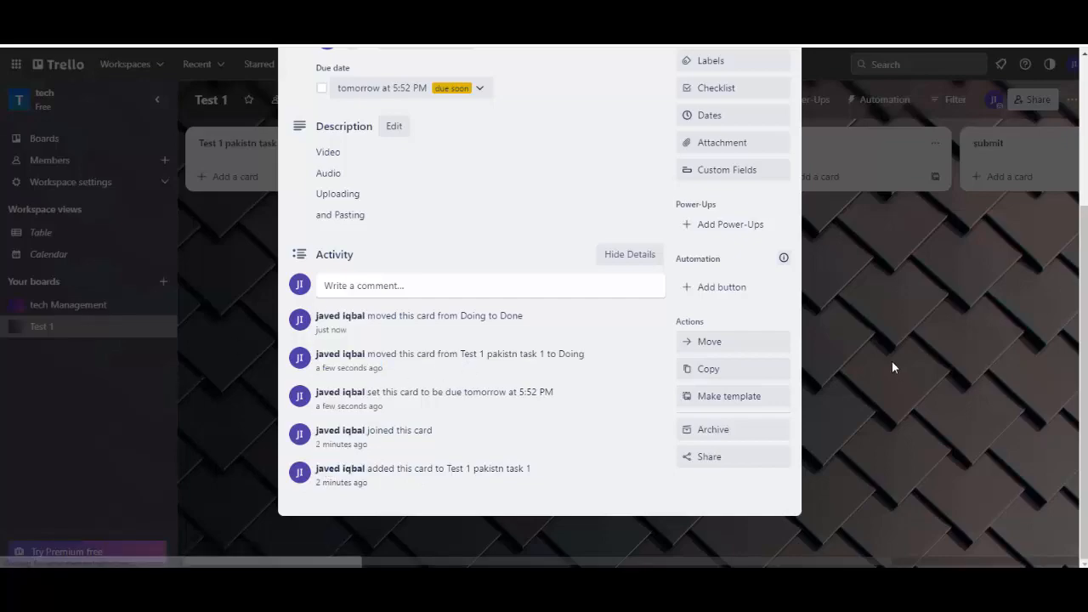
click(891, 361)
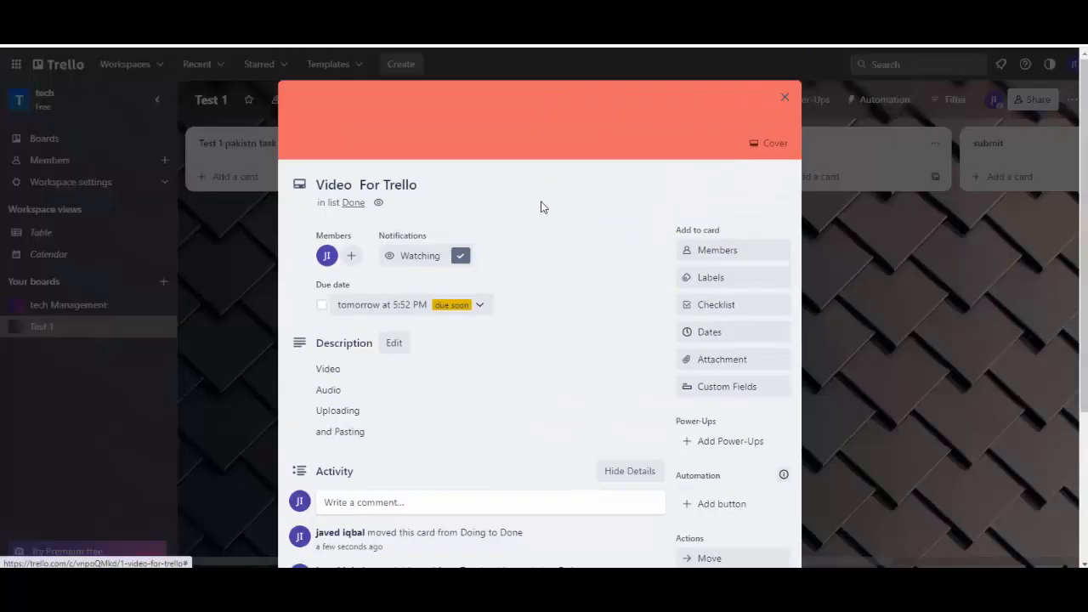
click(690, 212)
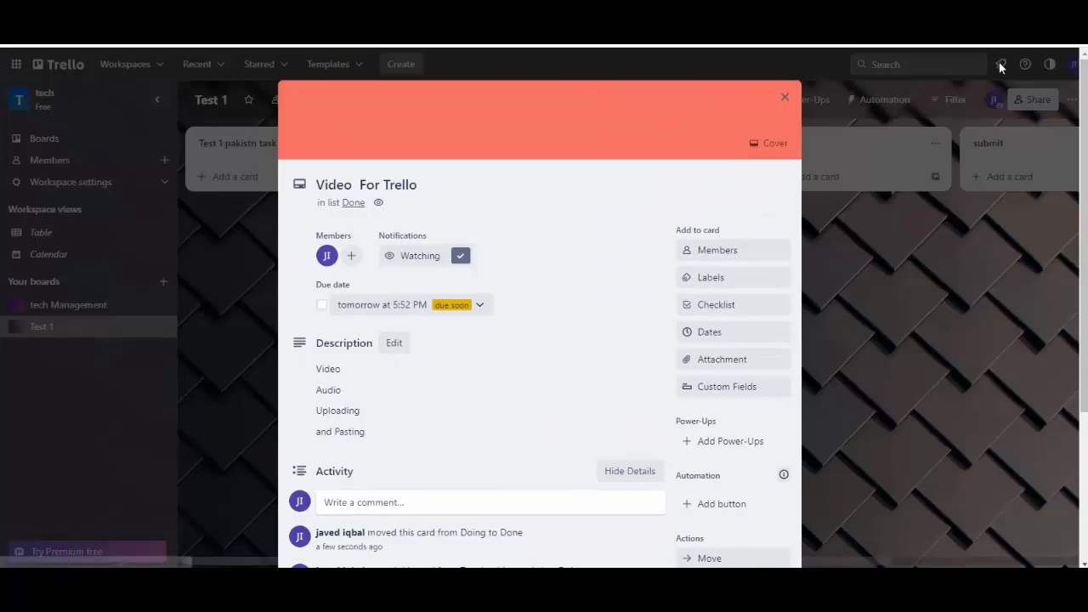
click(998, 61)
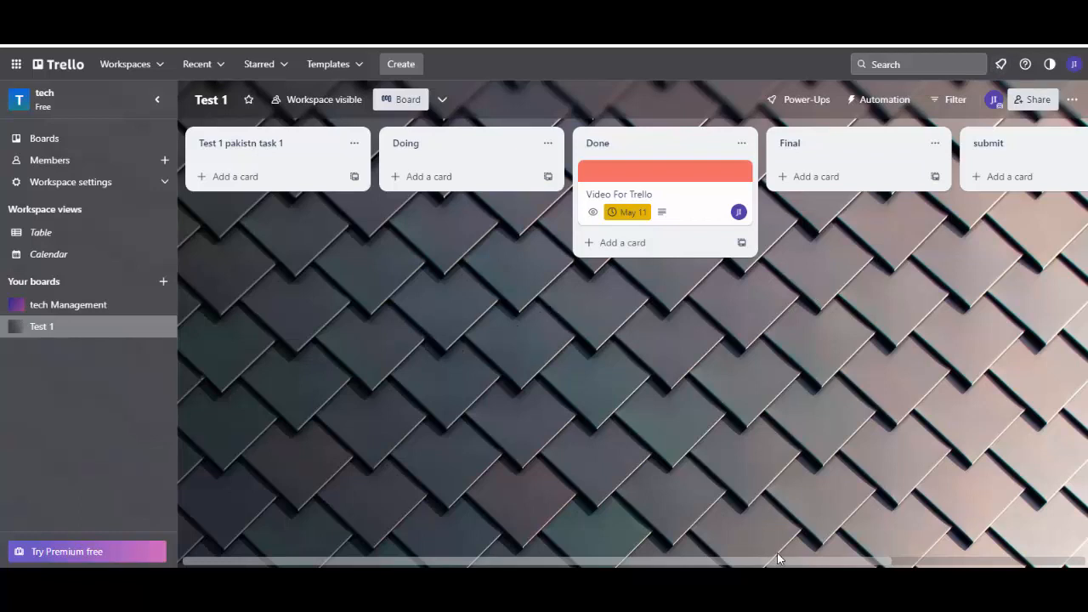
drag(880, 565, 1037, 548)
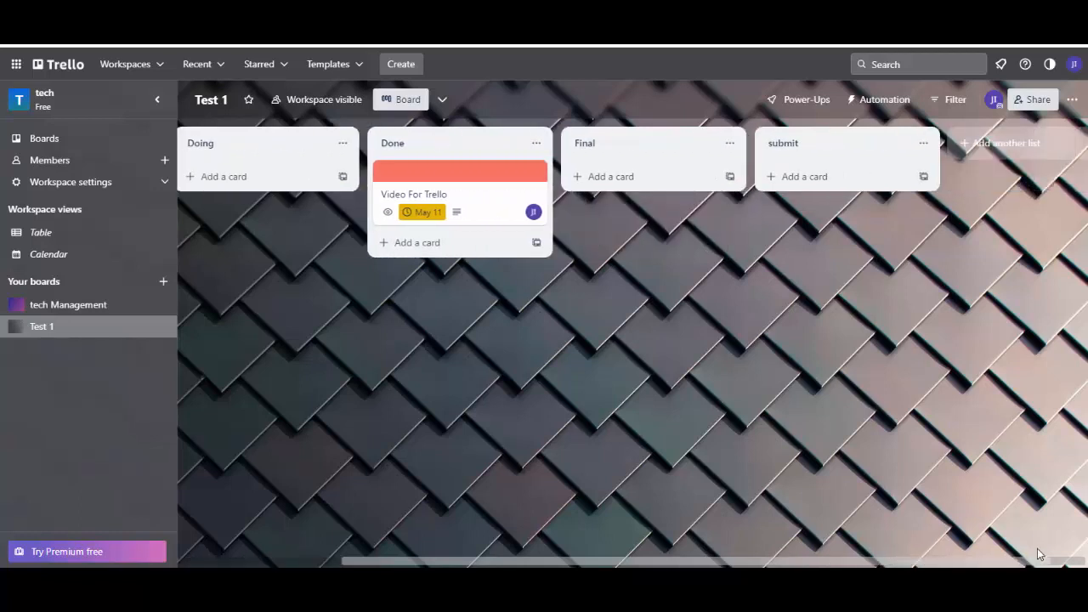
click(1072, 100)
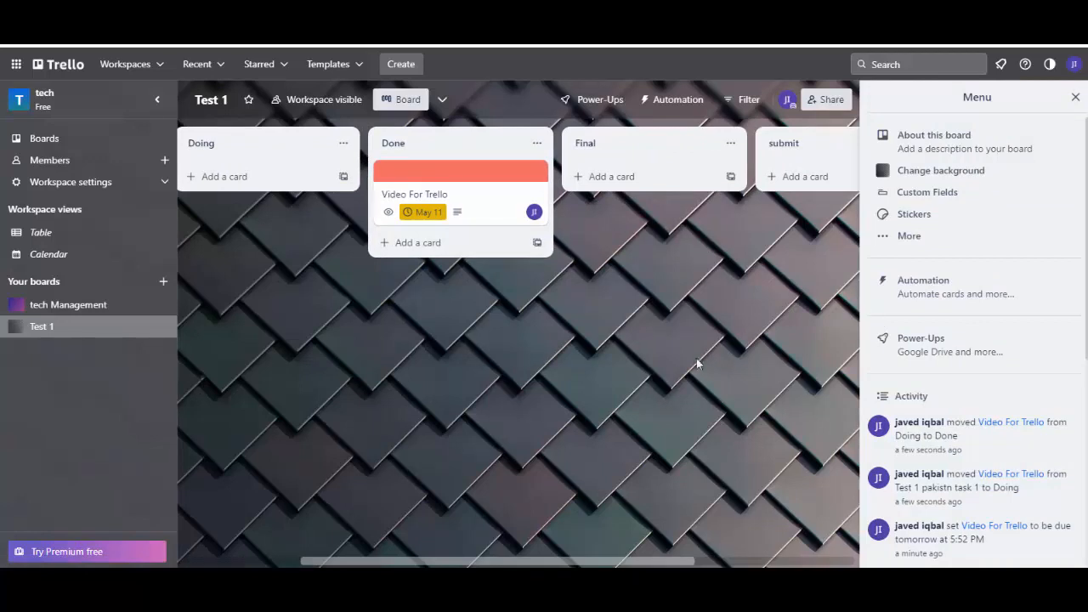
Step: Reopen the Video For Trello card in the Done list and look at its Custom Fields option
click(495, 196)
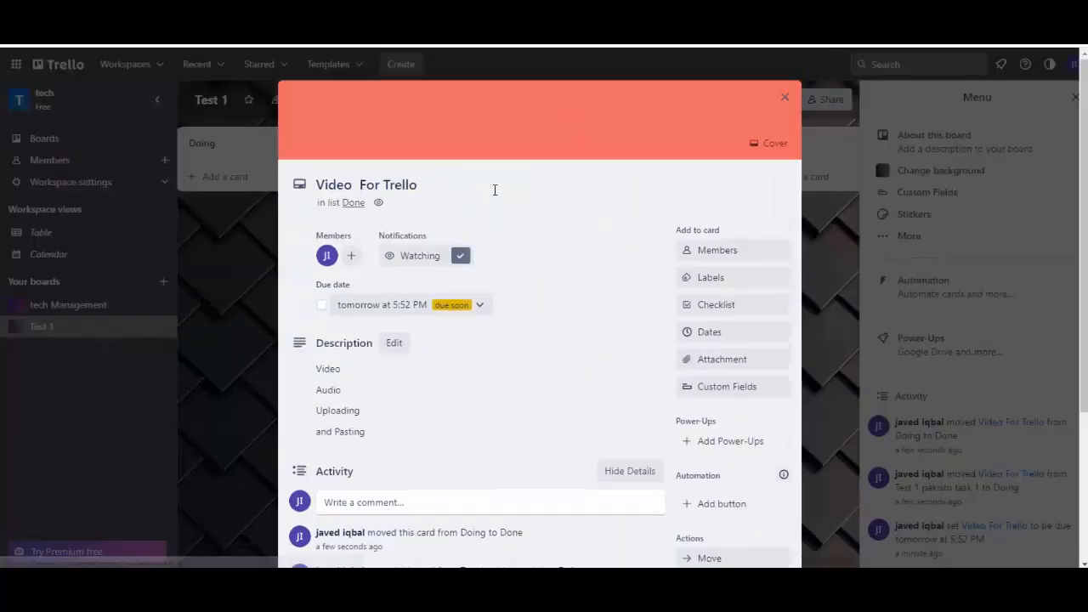
click(750, 393)
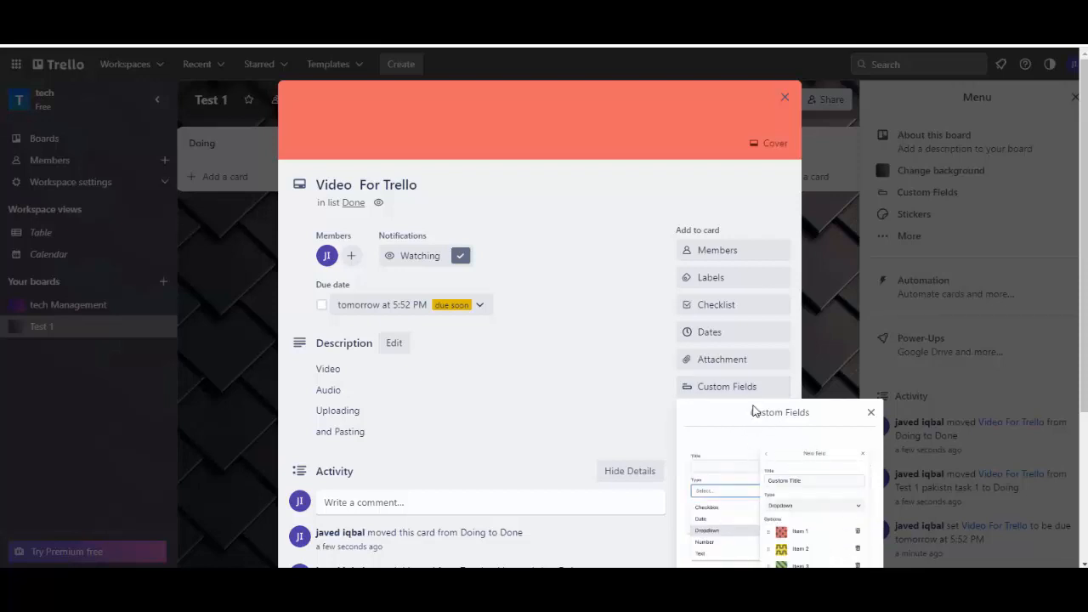
click(670, 410)
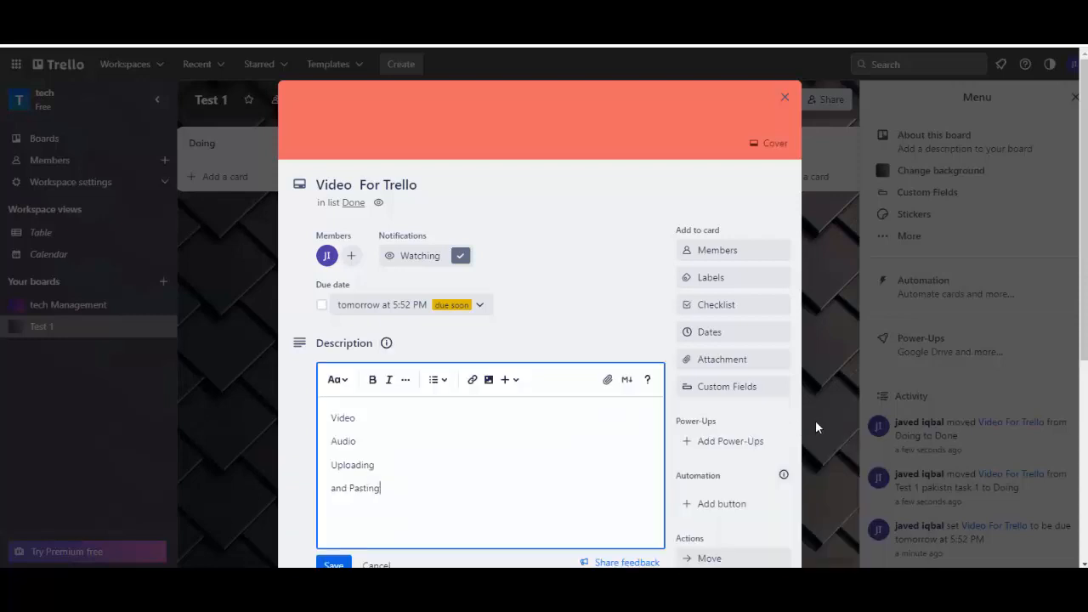
click(478, 242)
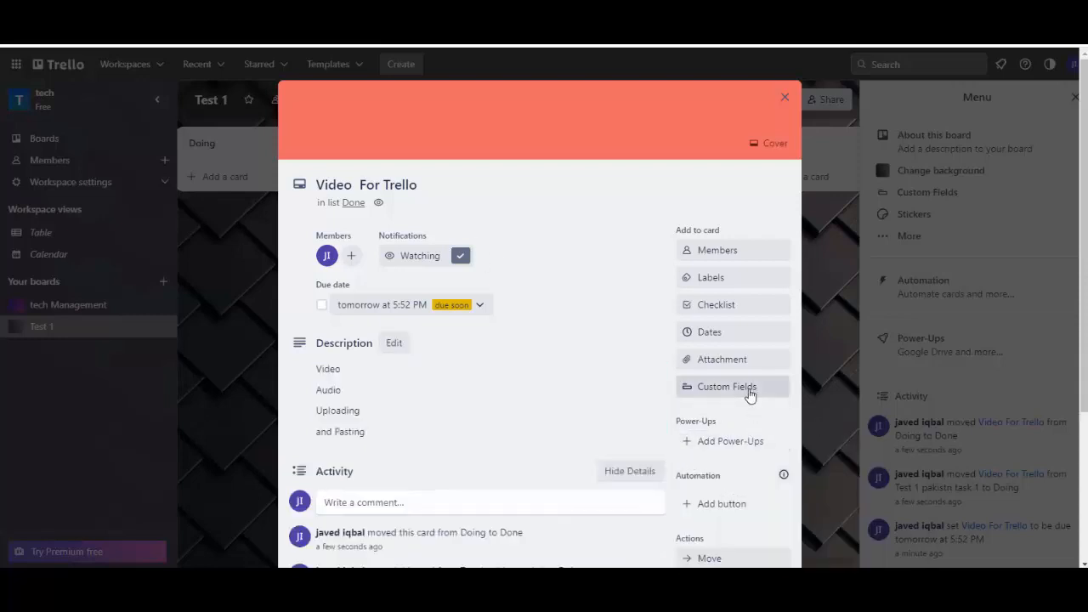
Step: Add a checklist titled One to the Video For Trello card
scroll(748, 393, down, 3)
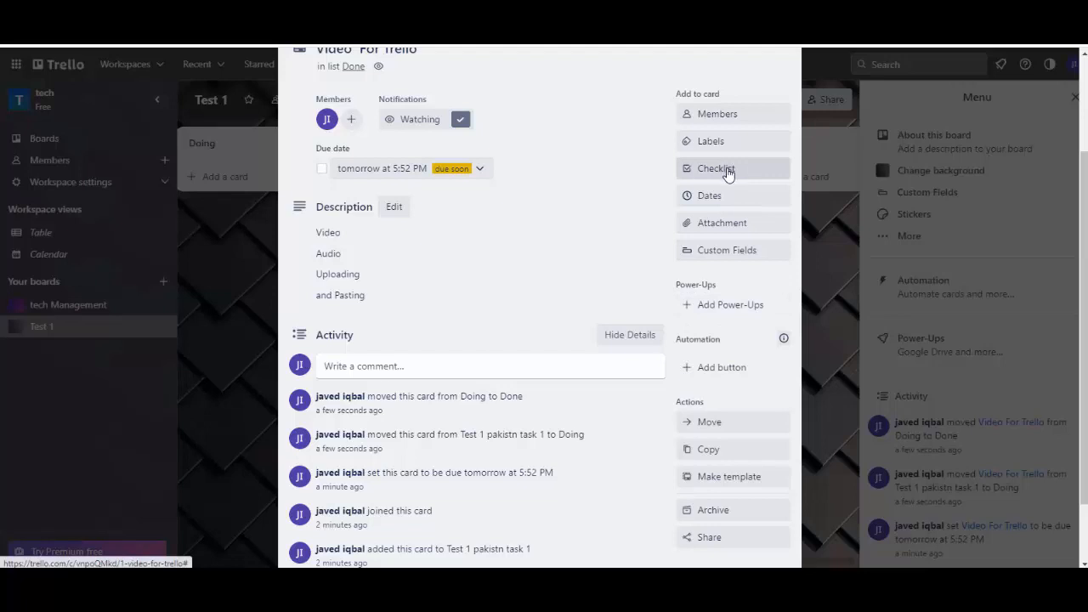
click(723, 168)
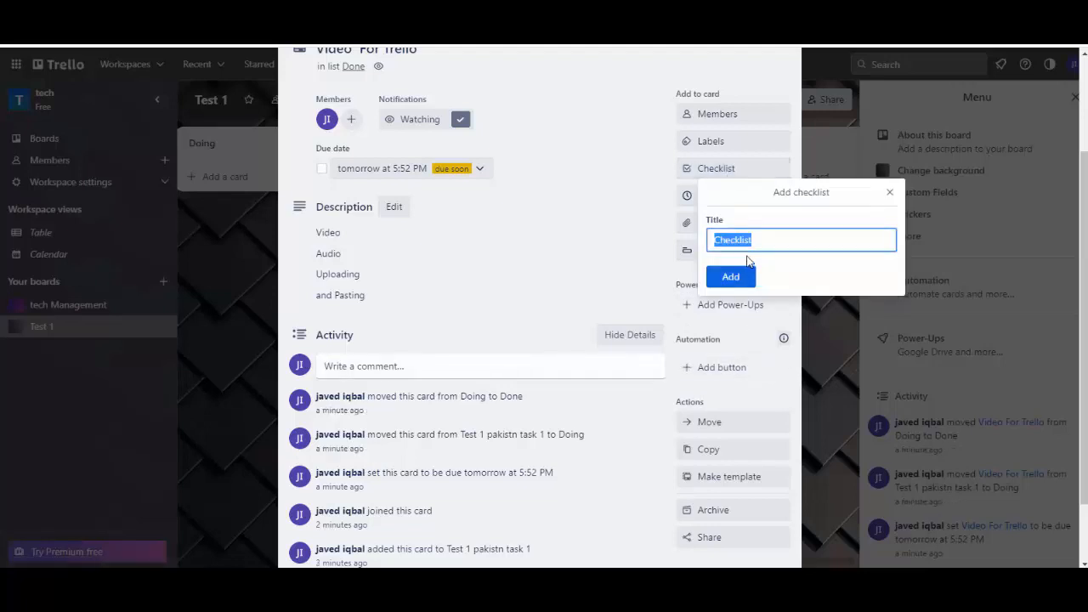
text(OP)
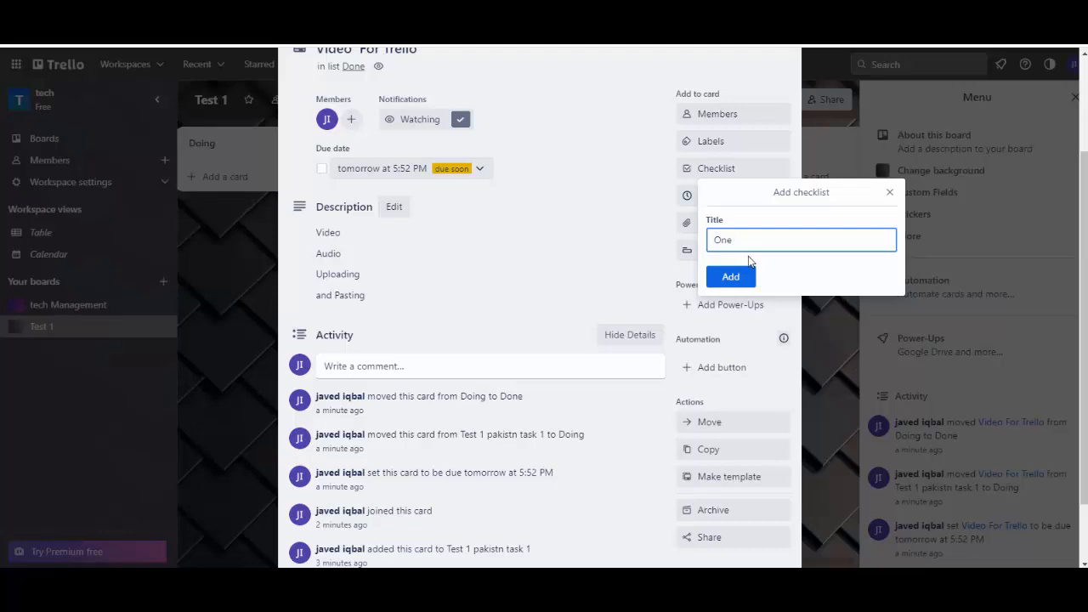
click(732, 276)
click(404, 362)
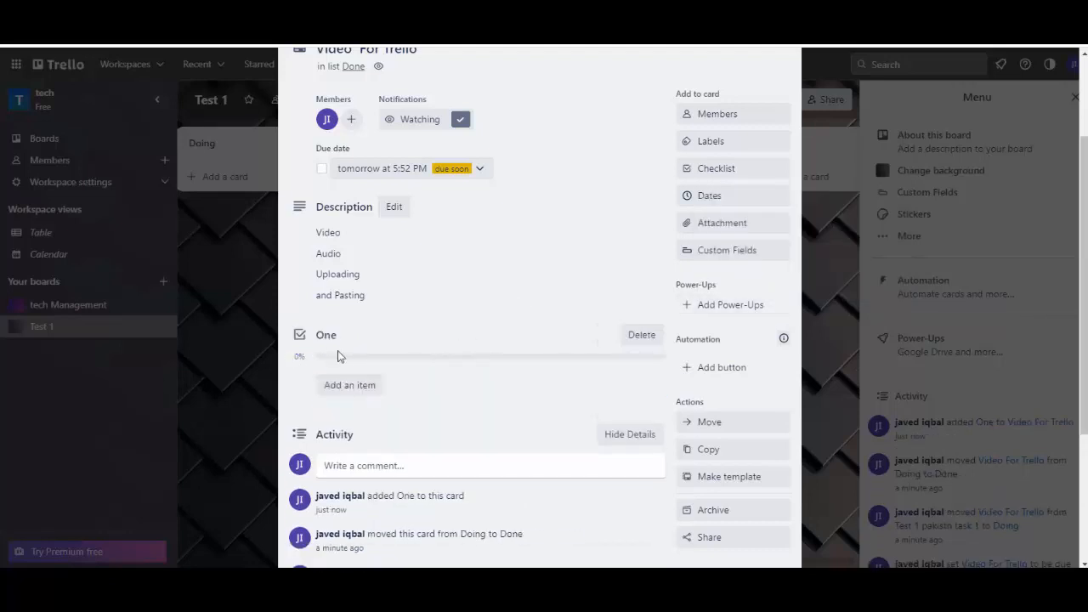
Step: Add an item named audio to the One checklist
click(350, 384)
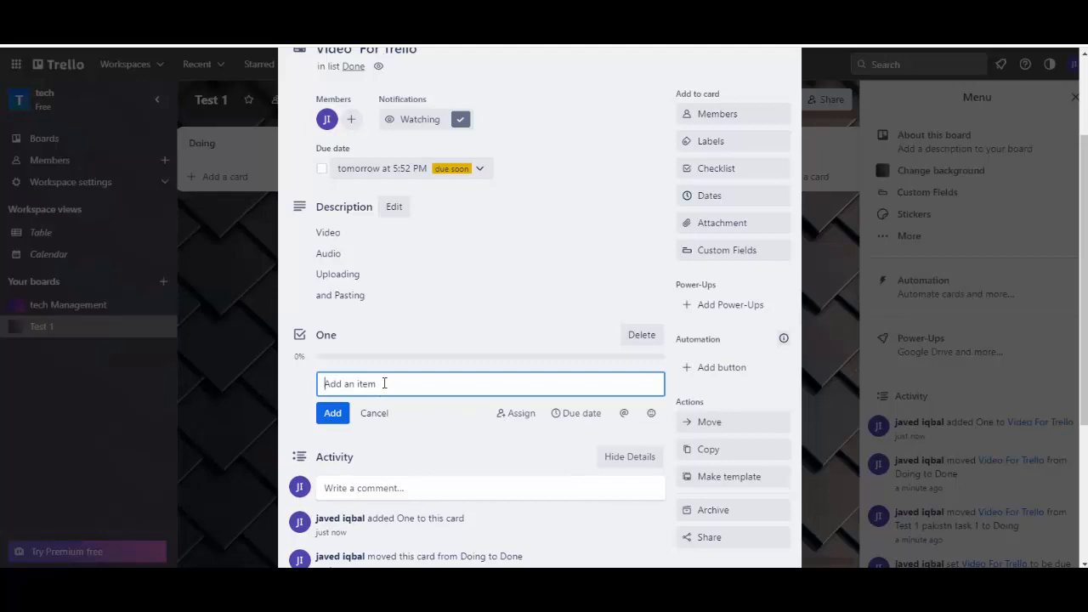
text(a)
click(329, 384)
text(u)
click(353, 385)
key(BackSpace)
text(o)
click(332, 413)
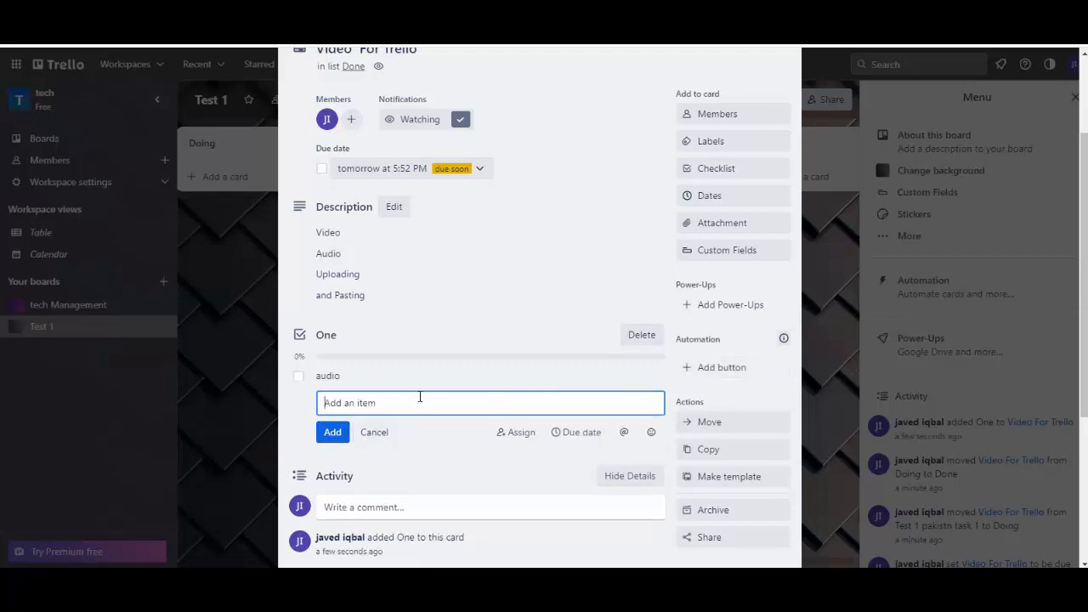
Step: Mark the audio item in the One checklist as complete, unmark it, and mark it complete again
click(304, 382)
click(298, 376)
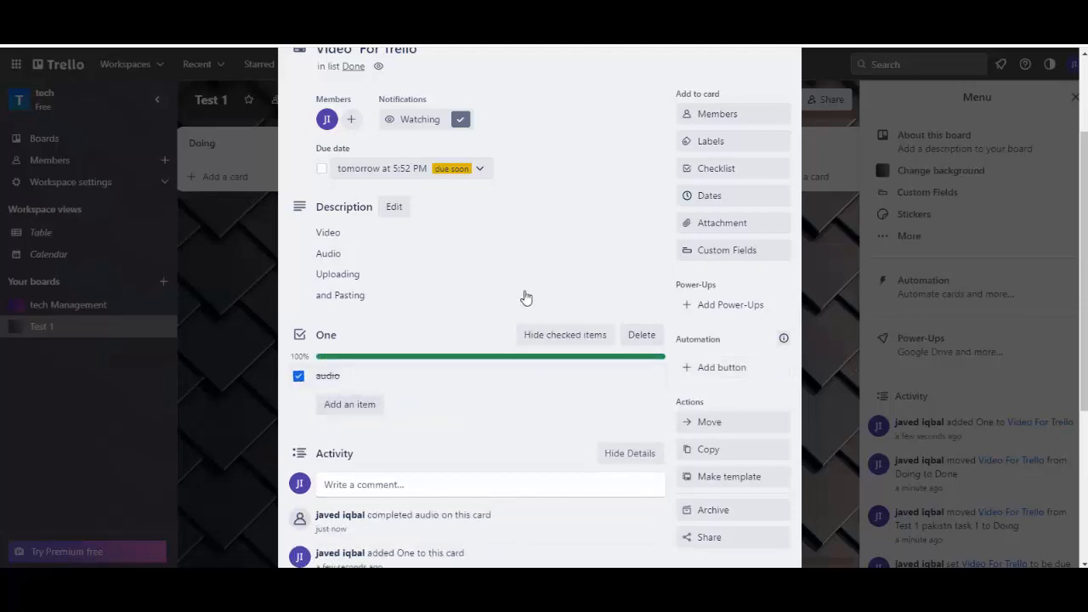
click(544, 255)
click(589, 151)
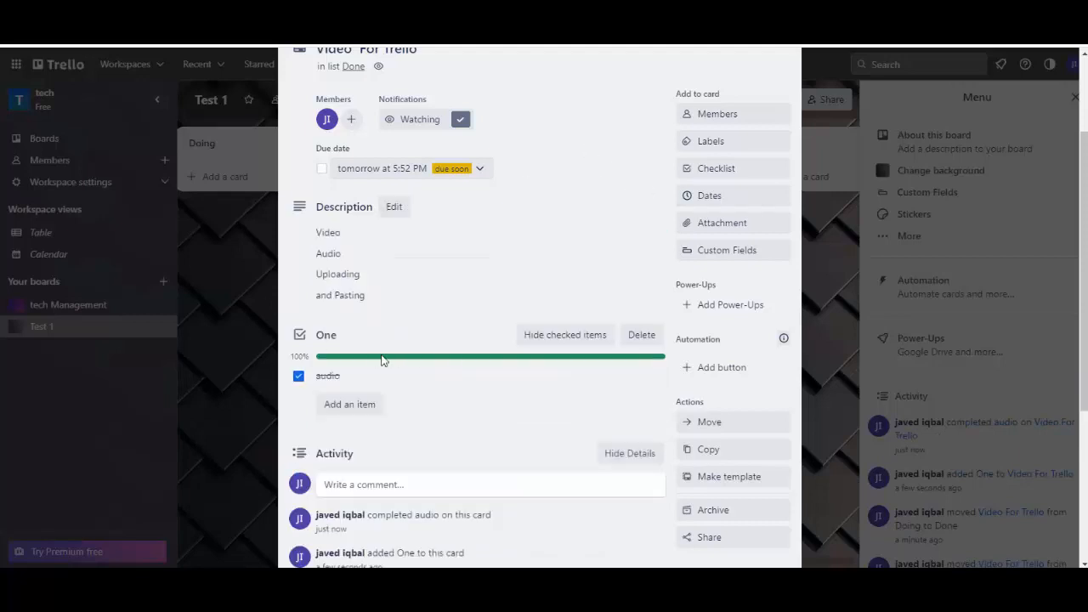
click(298, 379)
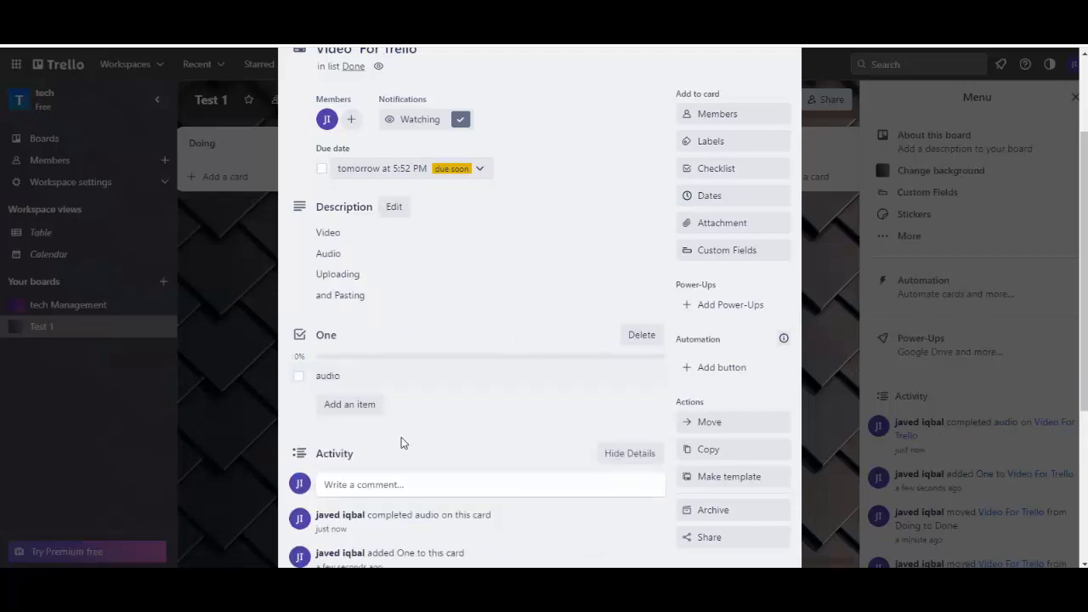
click(299, 376)
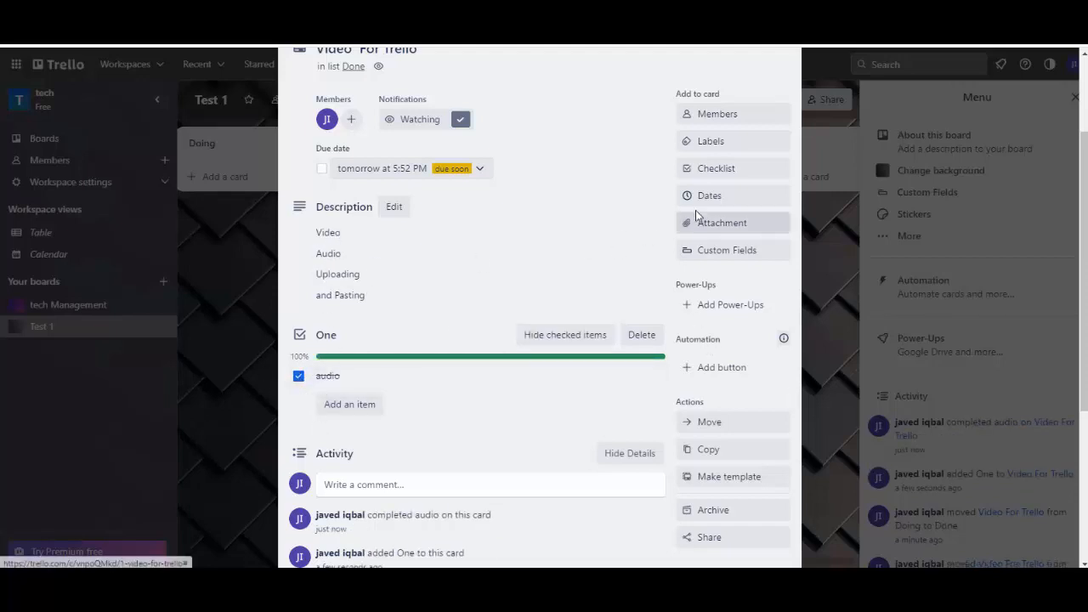
Step: Add a second checklist titled Video to the card without copying items from another checklist
click(723, 169)
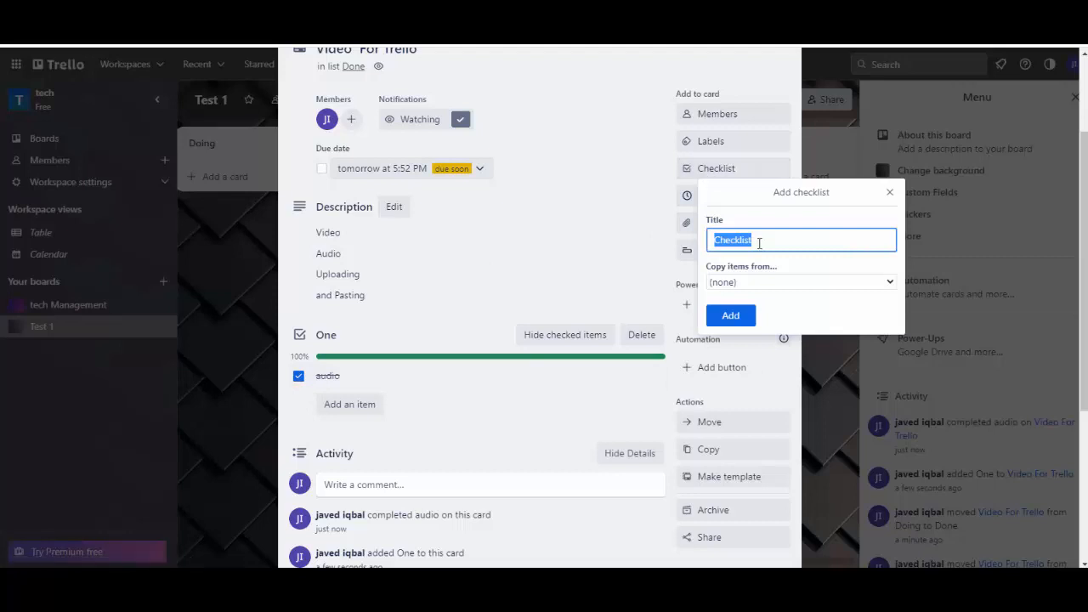
text(Video)
click(770, 282)
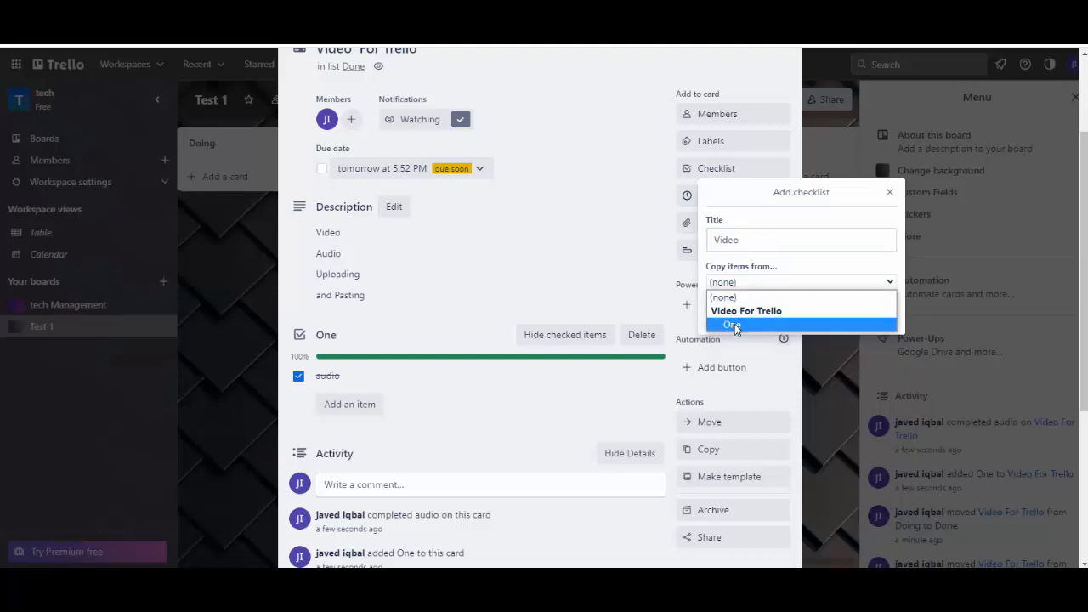
click(774, 206)
click(736, 314)
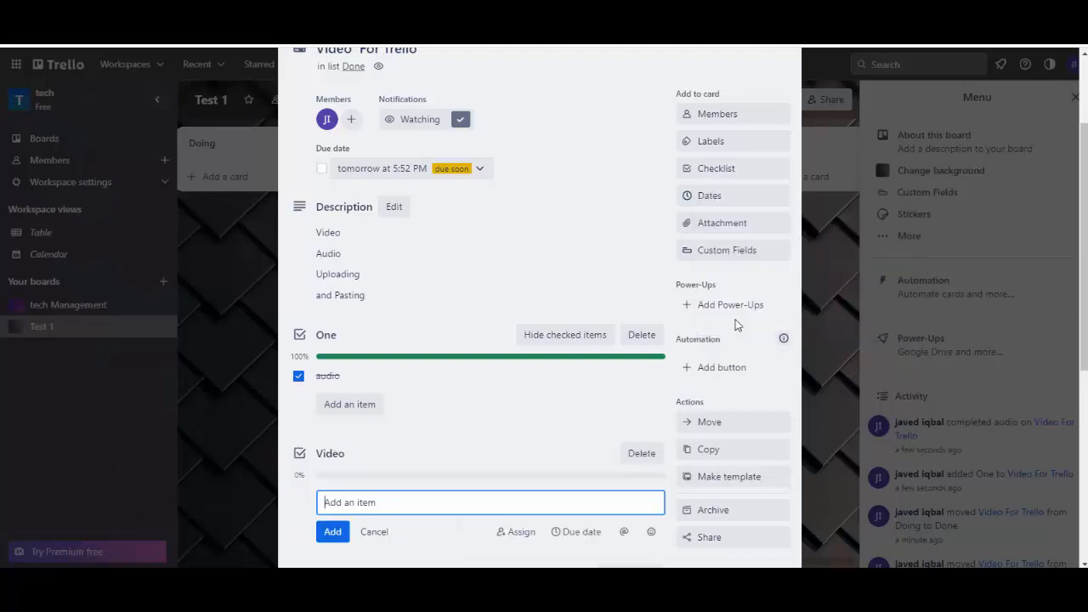
click(302, 460)
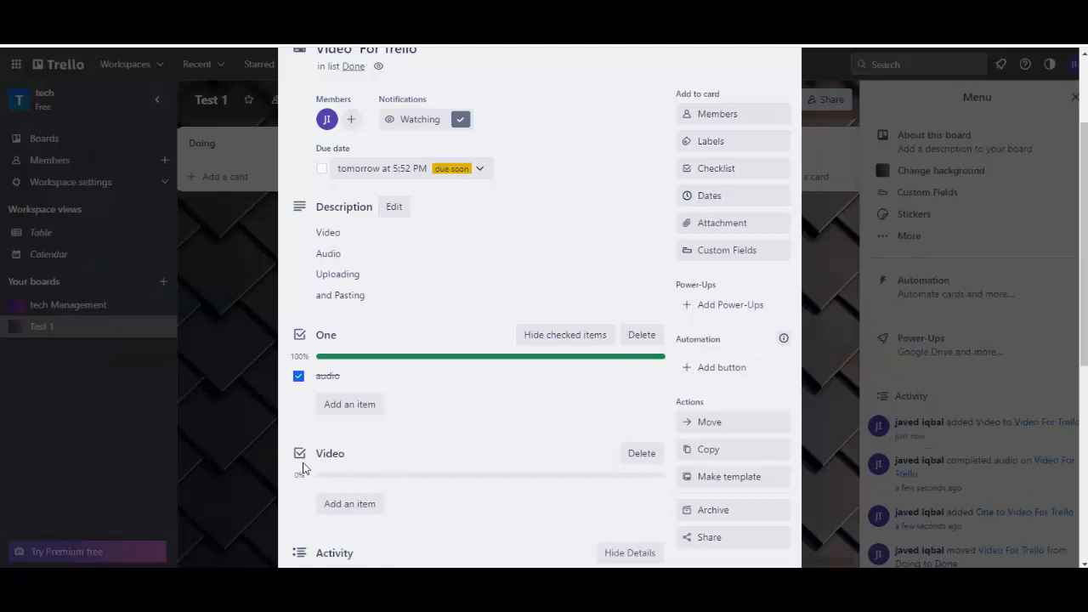
Step: Add an item named Video to the Video checklist and mark it complete
click(372, 506)
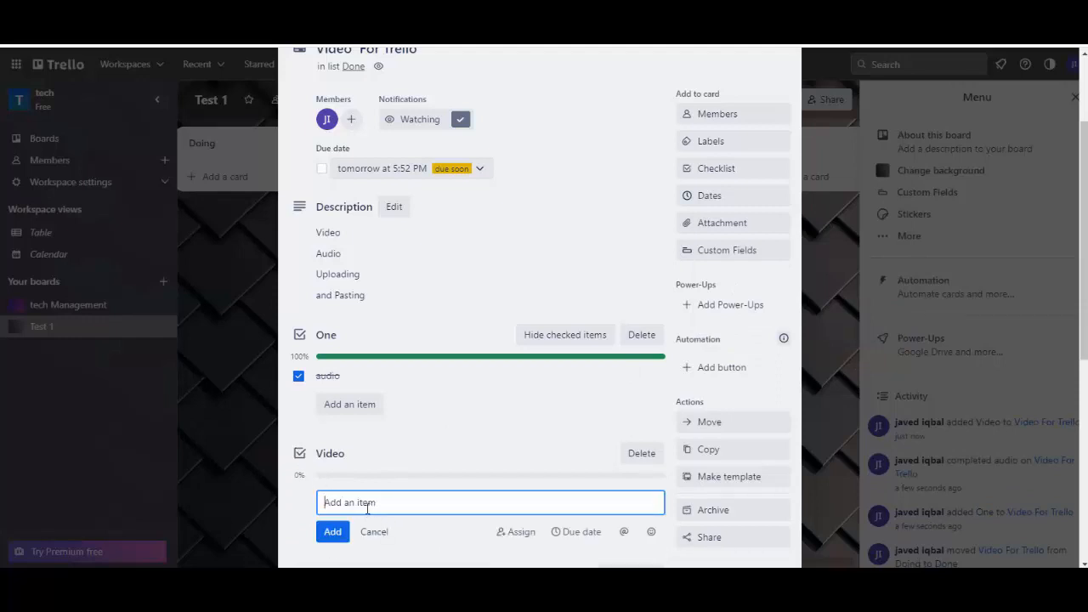
text(Video)
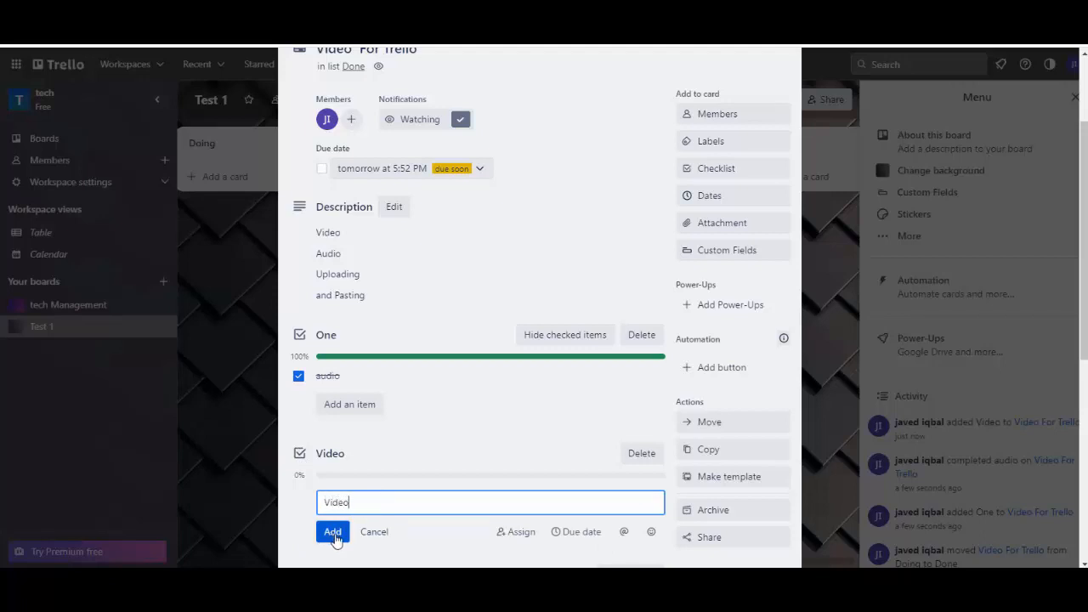
click(332, 531)
click(301, 510)
click(298, 494)
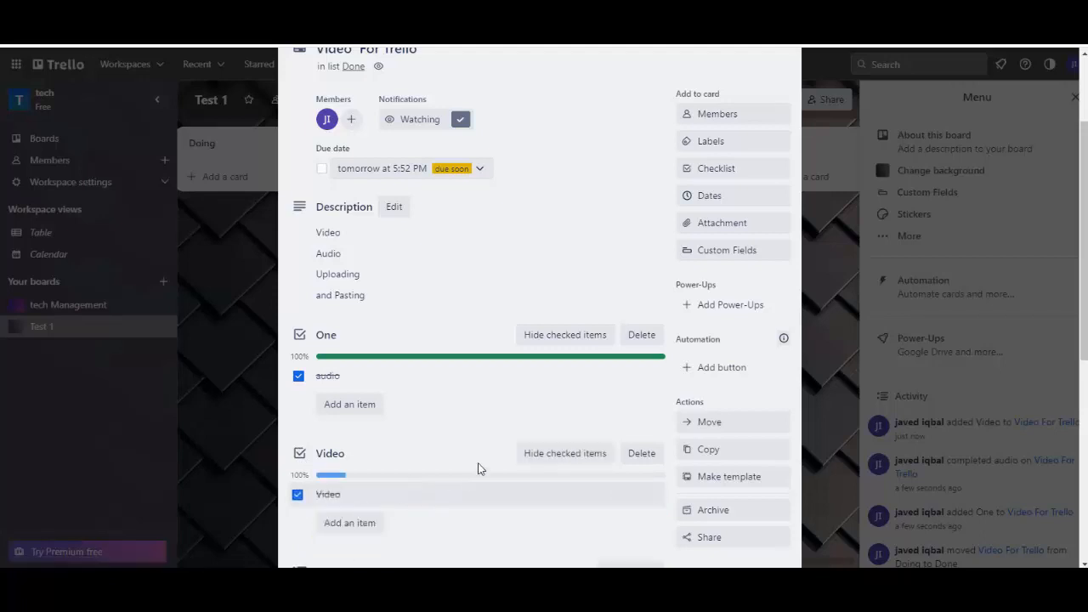
Step: Review the card's checklists and activity history, and close the card
scroll(490, 369, down, 4)
scroll(295, 311, up, 3)
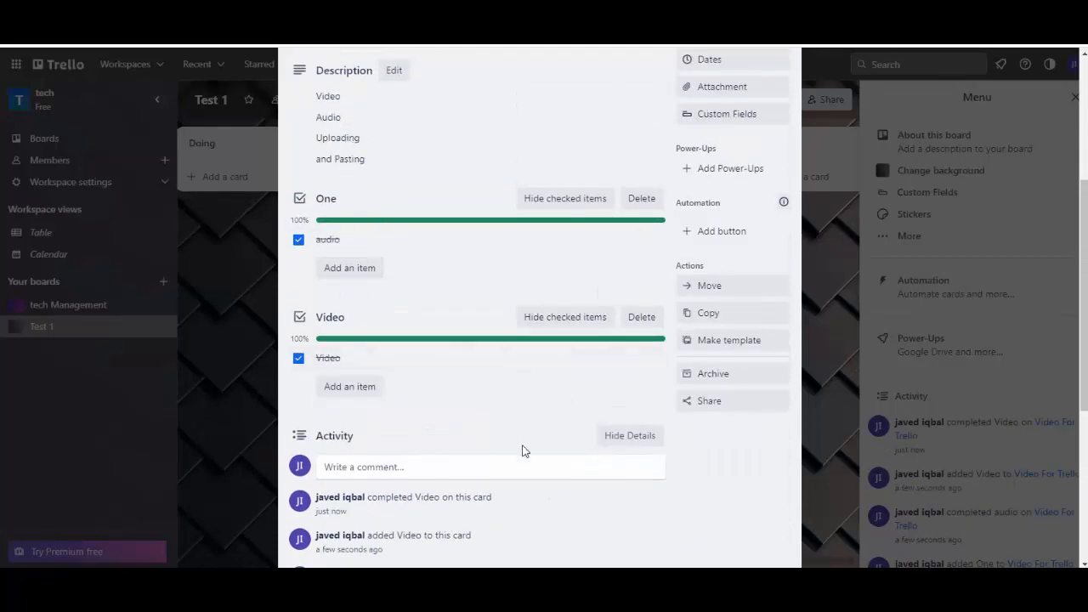
scroll(522, 450, down, 3)
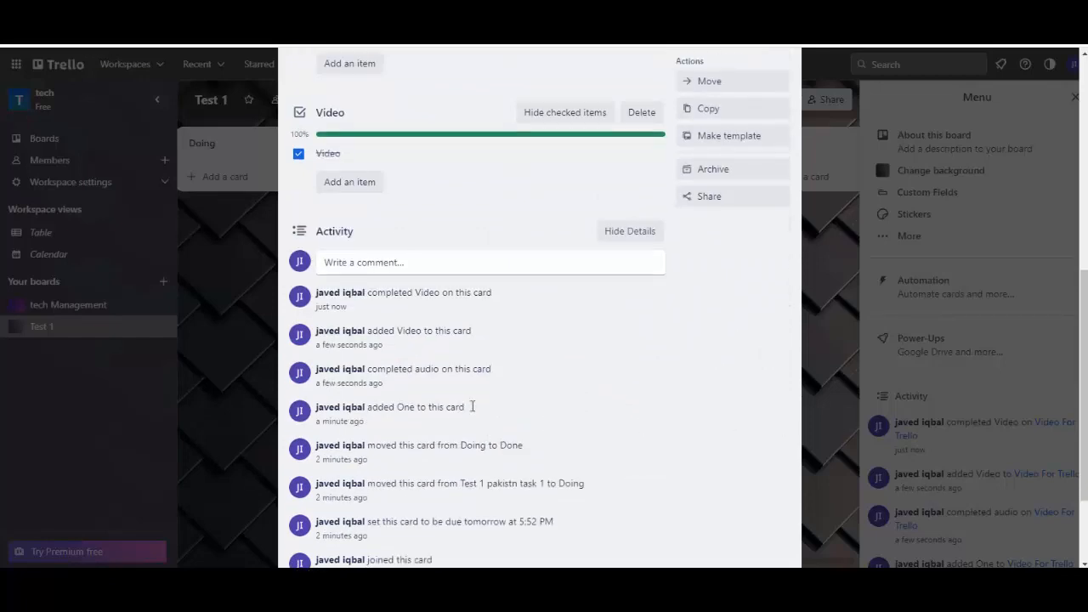
scroll(486, 302, up, 5)
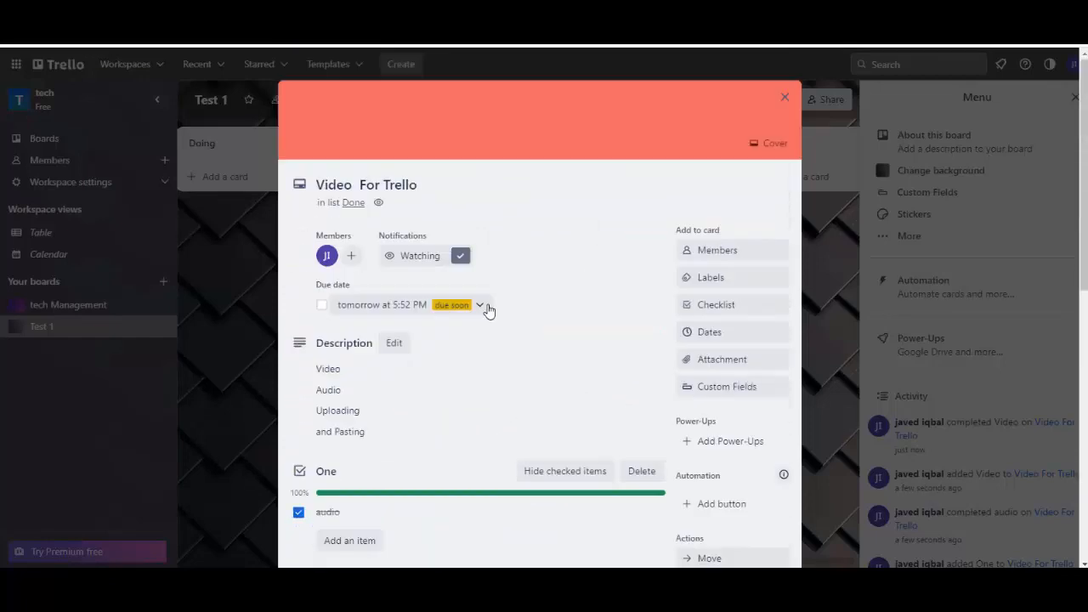
click(837, 347)
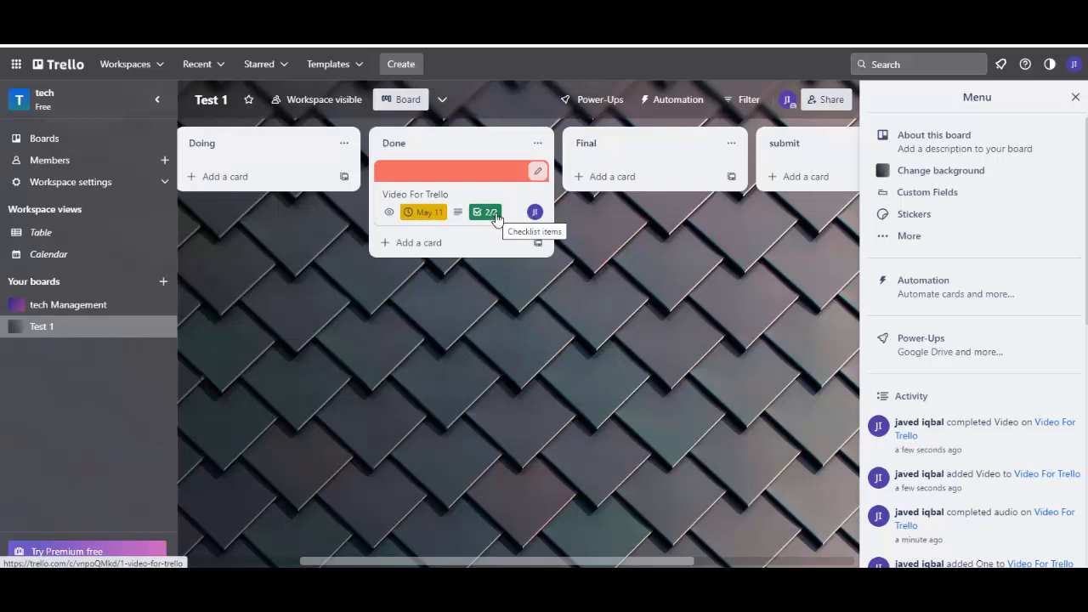
Step: Mark the Video For Trello card's due date as complete and move the card from Done to the submit list
click(418, 212)
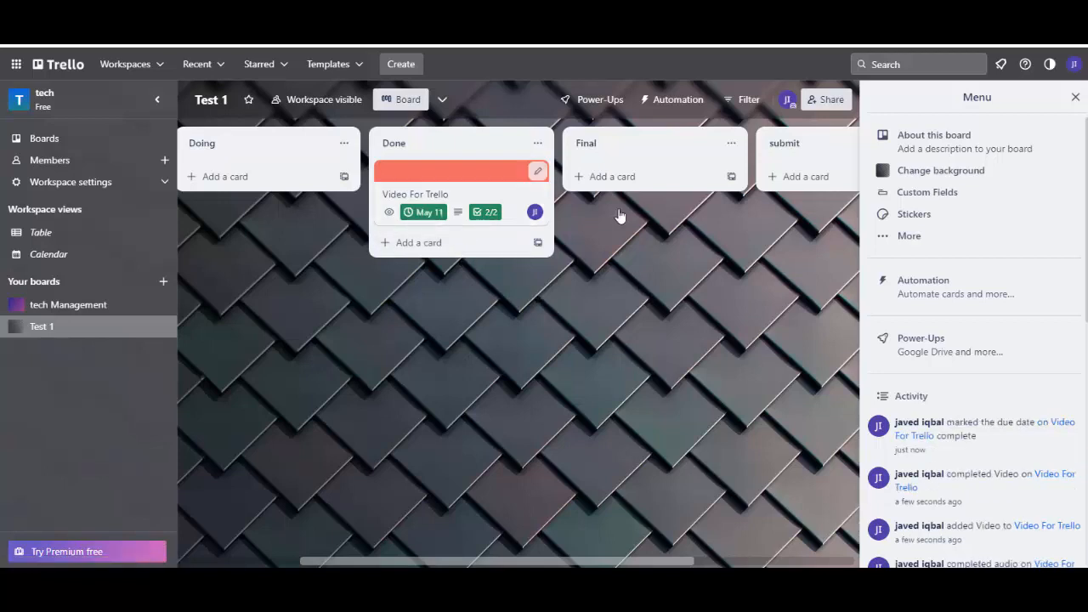
drag(476, 194, 843, 331)
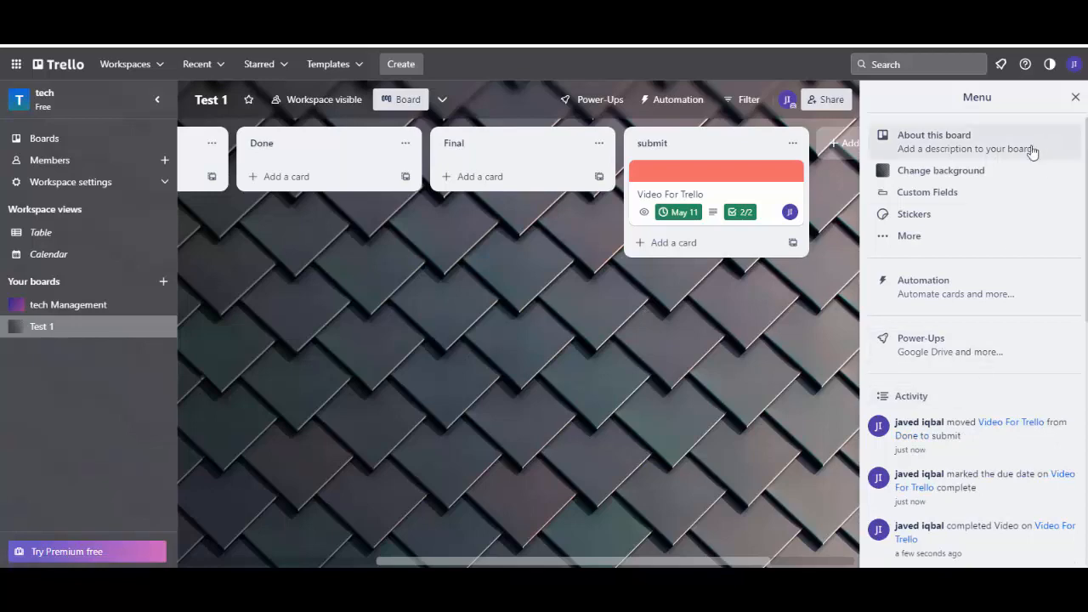
Step: Review the board's activity feed, and hide both the board menu and the workspace sidebar
scroll(982, 448, down, 3)
scroll(982, 448, down, 2)
scroll(982, 448, up, 6)
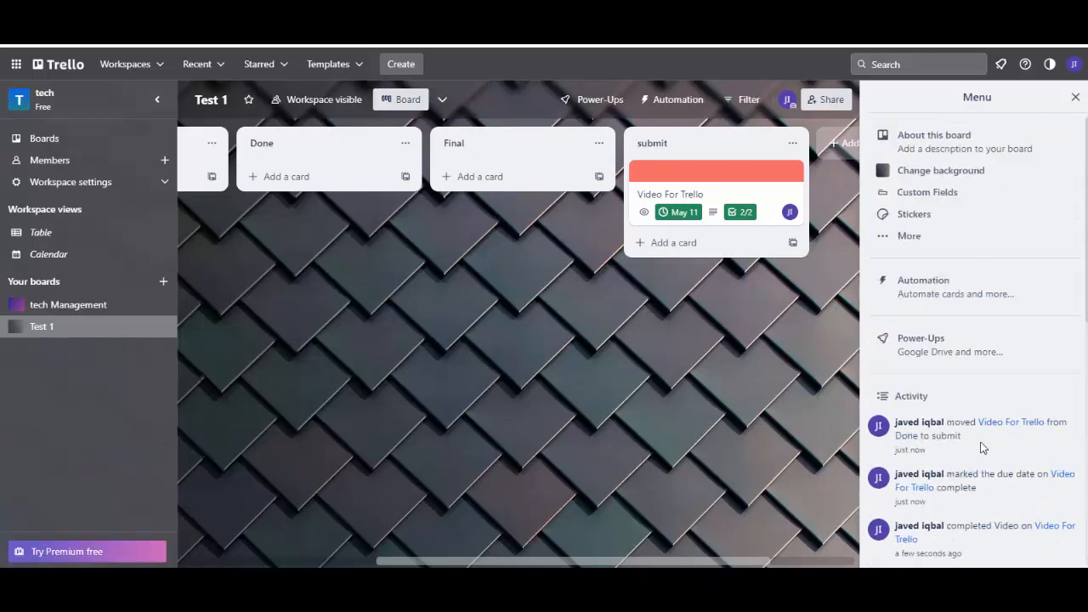
click(1075, 97)
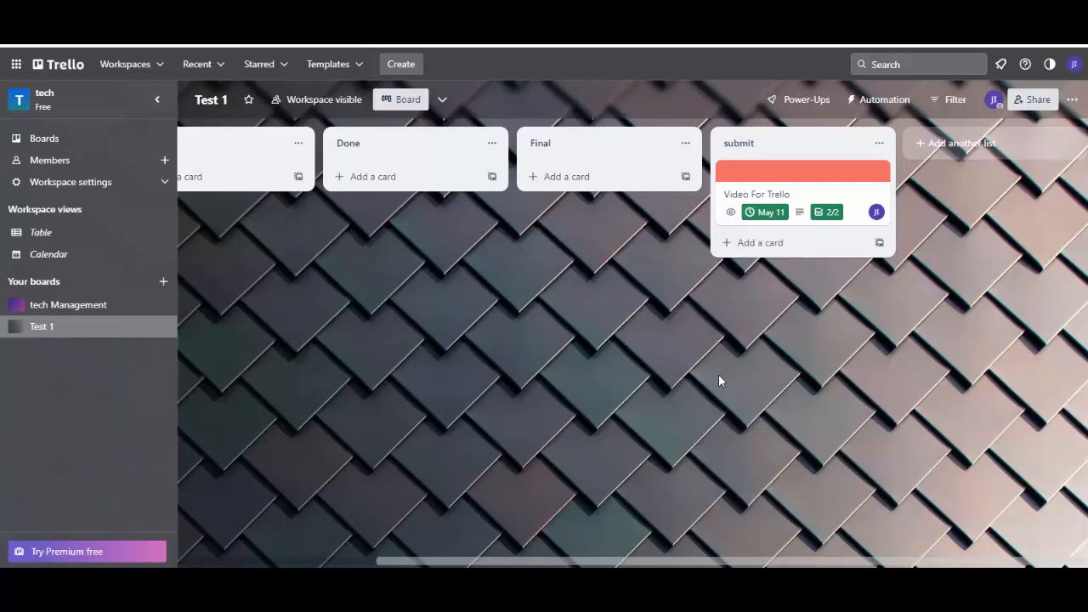
click(157, 99)
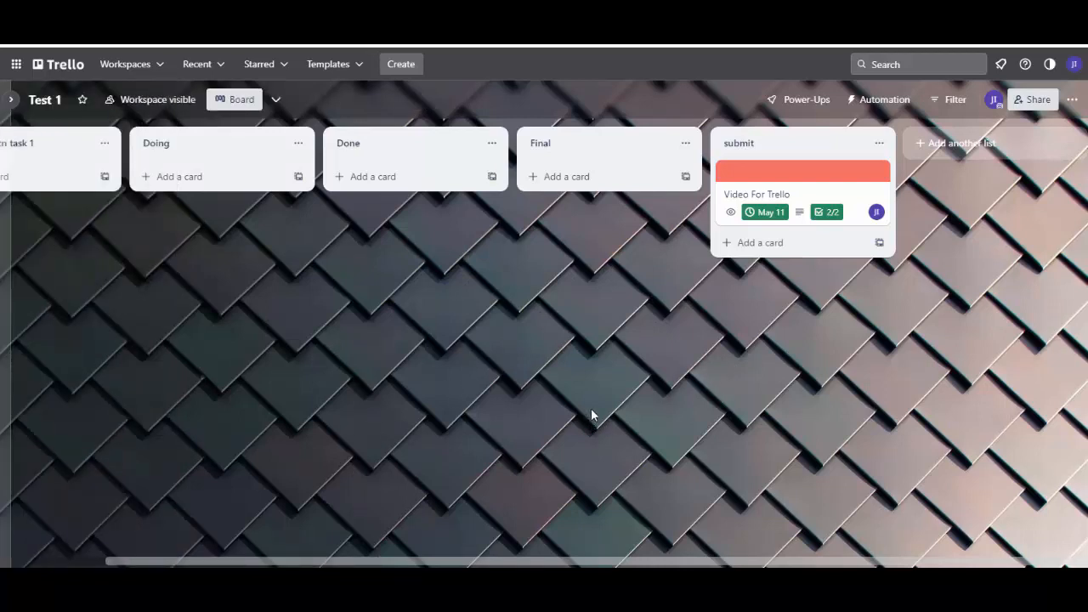